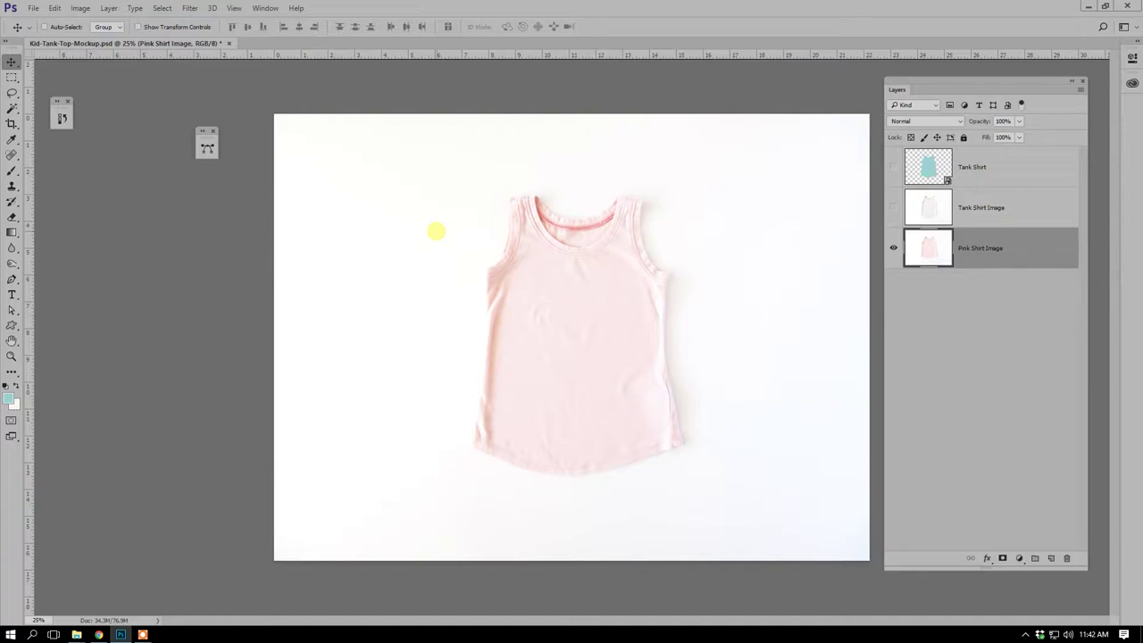
Try desaturating the Pink Shirt Image layer with a Hue/Saturation adjustment at saturation -94.
{"action": "left_click", "coordinate": [80, 8]}
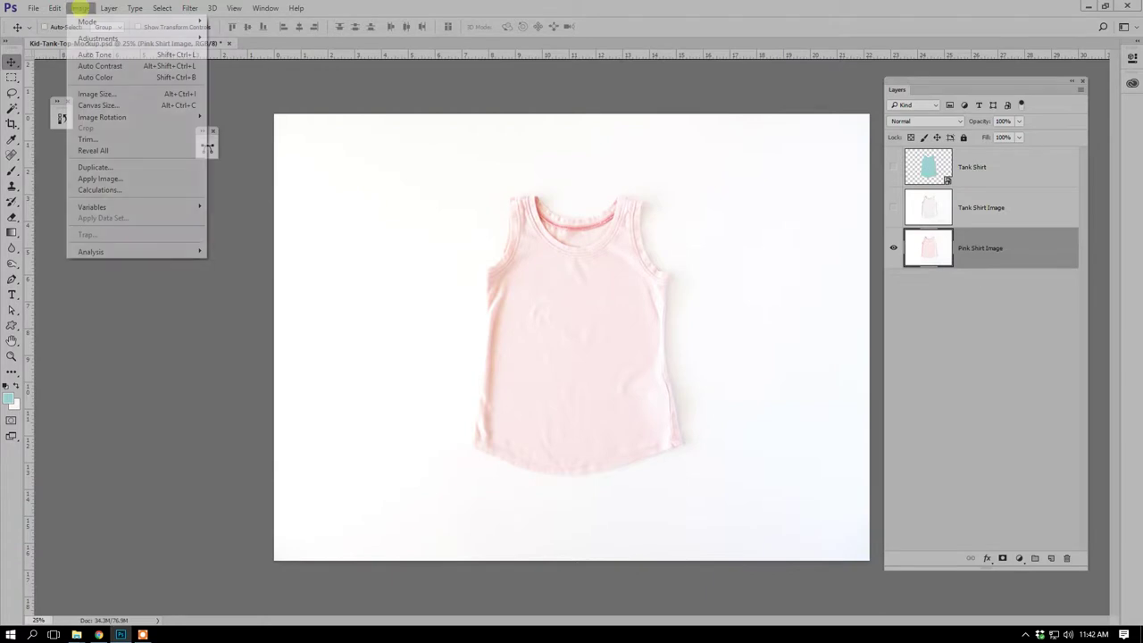
{"action": "mouse_move", "coordinate": [192, 38]}
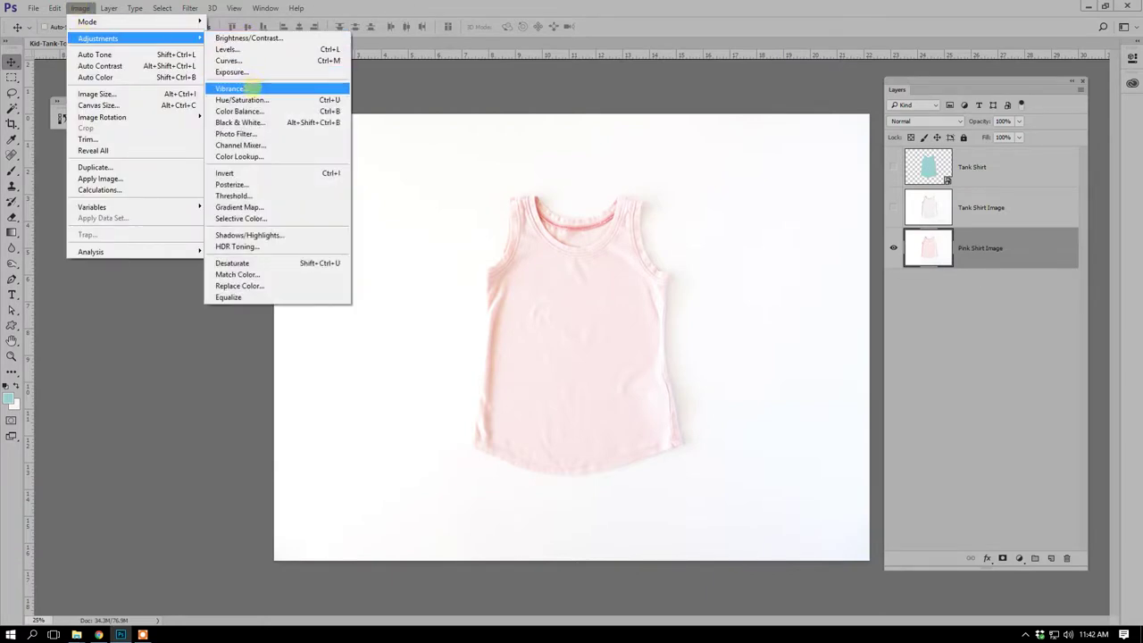
{"action": "left_click", "coordinate": [252, 100]}
{"action": "left_click_drag", "start_coordinate": [326, 306], "coordinate": [272, 307]}
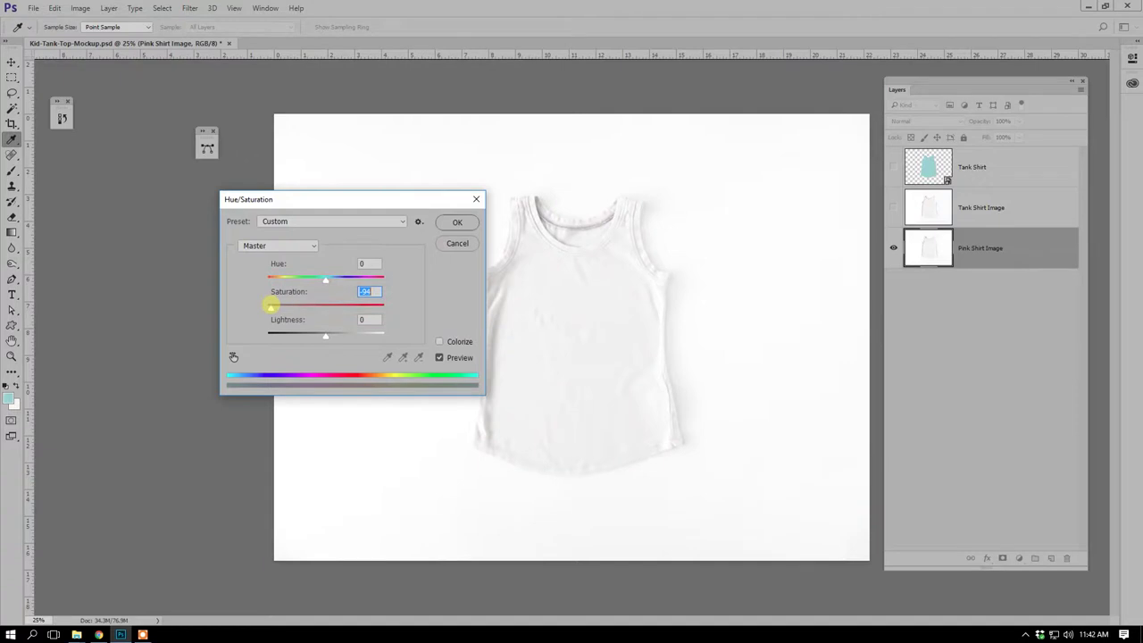
{"action": "left_click_drag", "start_coordinate": [271, 306], "coordinate": [271, 308]}
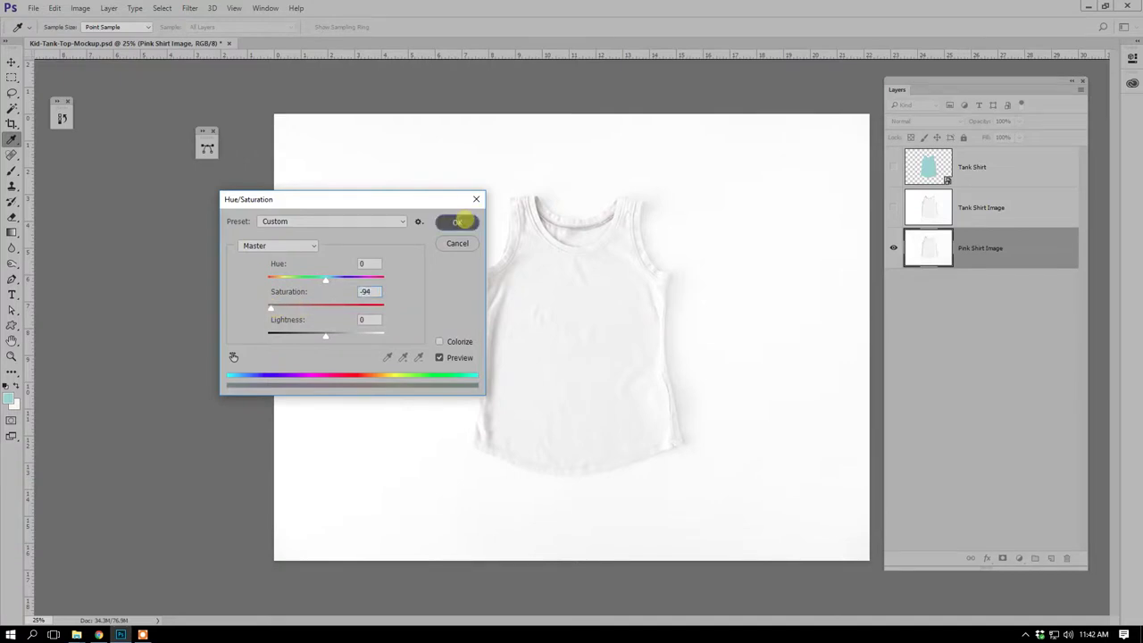
{"action": "left_click", "coordinate": [458, 223]}
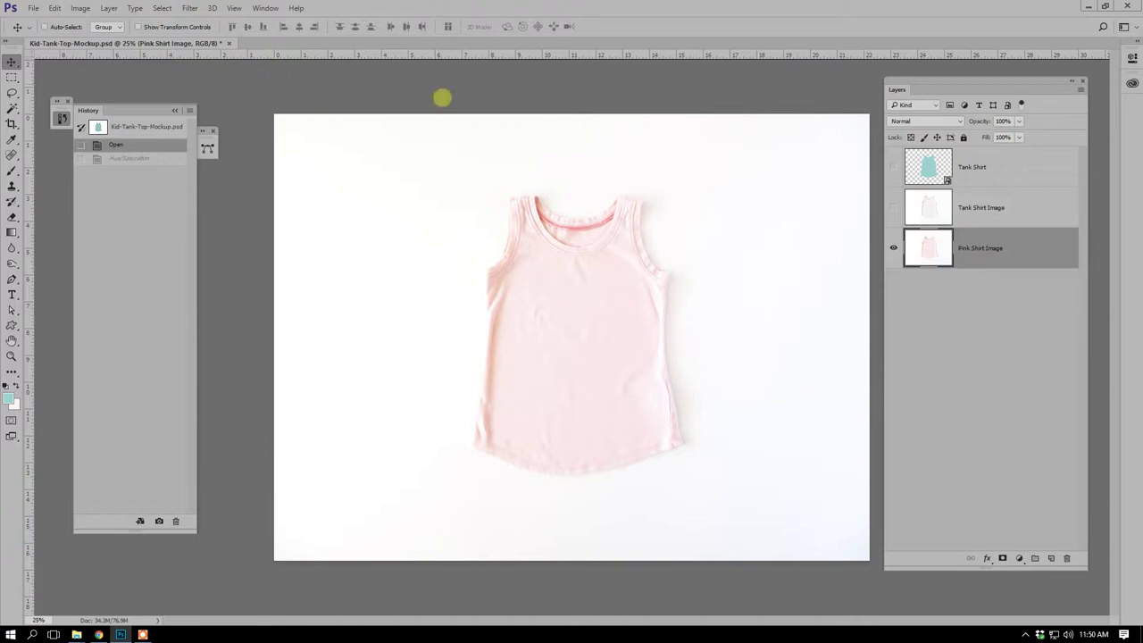
Display the document's colour channels and place them over the canvas, to the right of the shirt.
{"action": "left_click", "coordinate": [264, 8]}
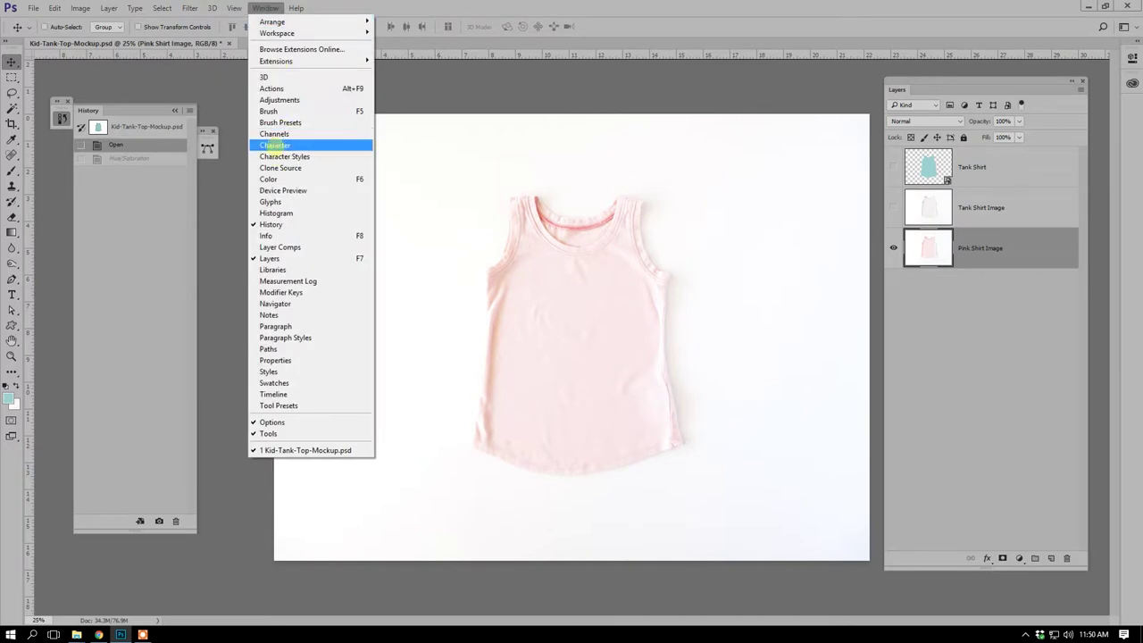
{"action": "left_click", "coordinate": [288, 134]}
{"action": "left_click_drag", "start_coordinate": [266, 202], "coordinate": [750, 165]}
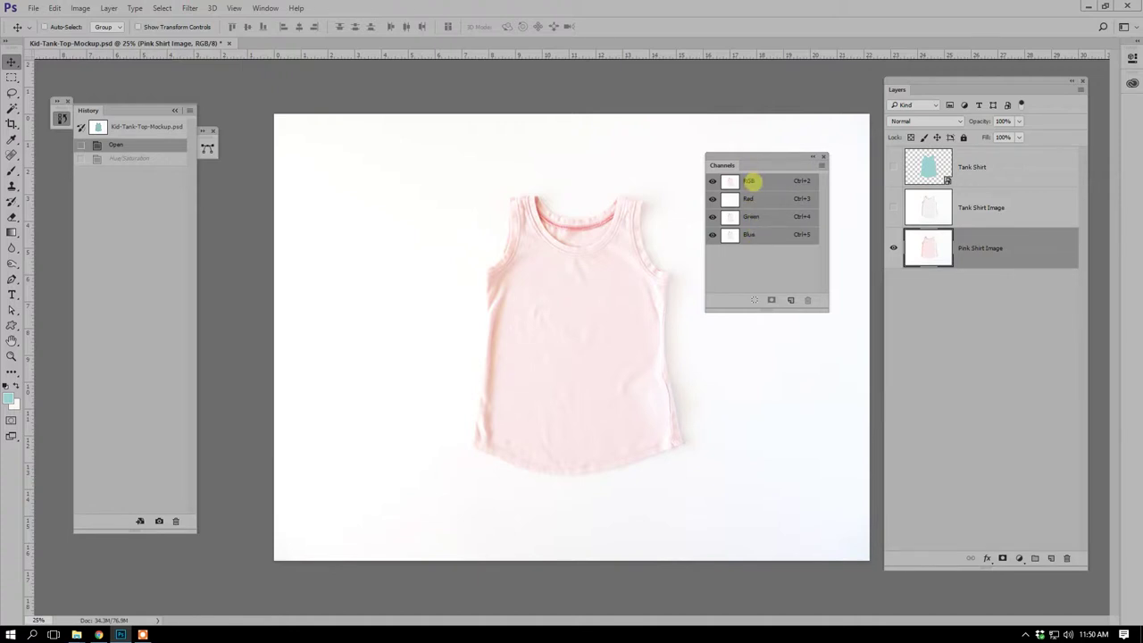
Compare the red, green and blue channels of the pink shirt image for fabric contrast.
{"action": "left_click", "coordinate": [753, 198]}
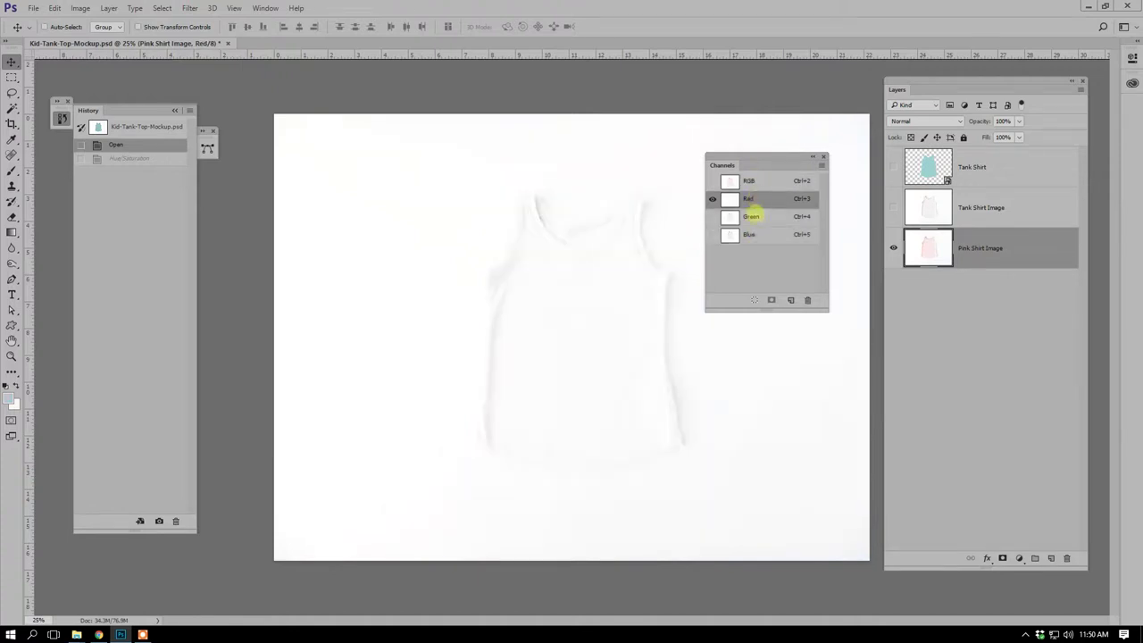
{"action": "left_click", "coordinate": [753, 216]}
{"action": "left_click", "coordinate": [755, 235]}
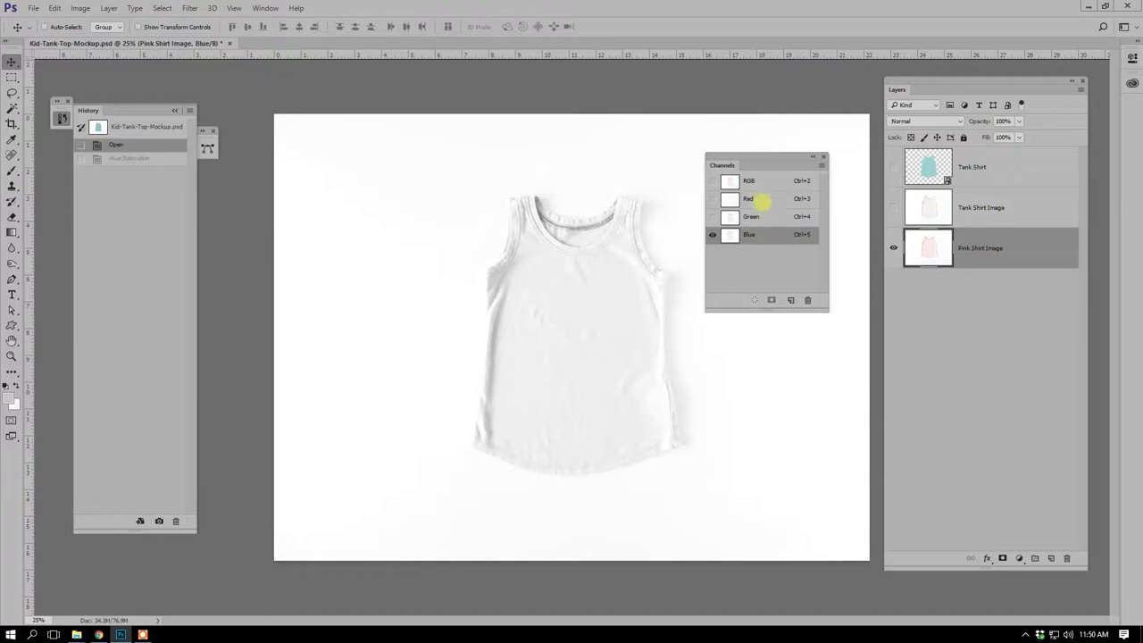
{"action": "left_click", "coordinate": [761, 198]}
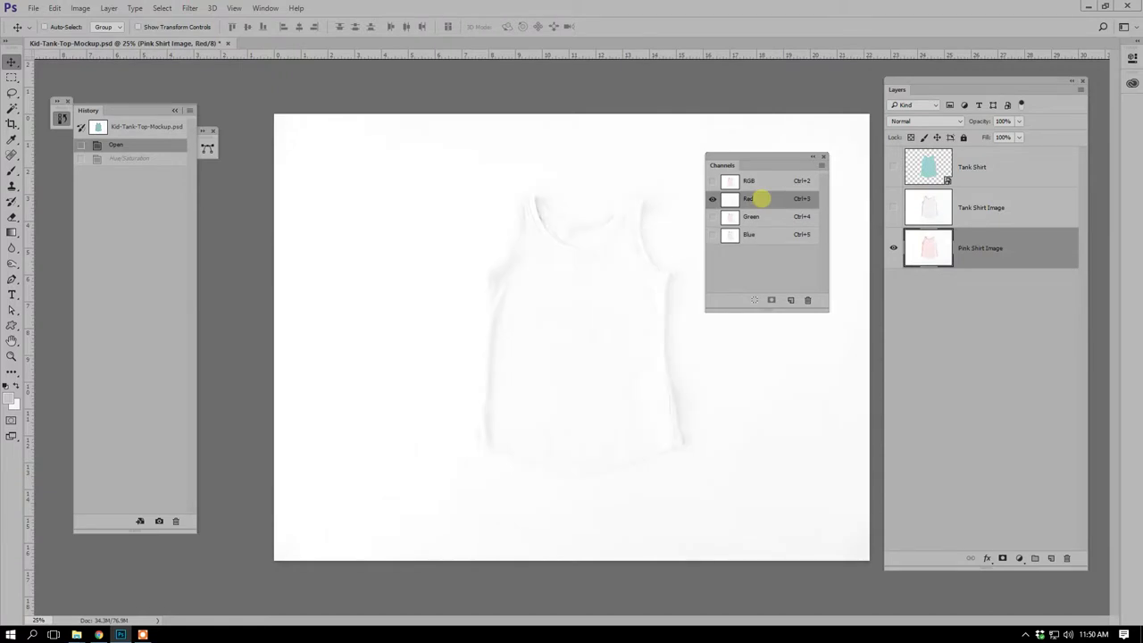
{"action": "left_click", "coordinate": [752, 217]}
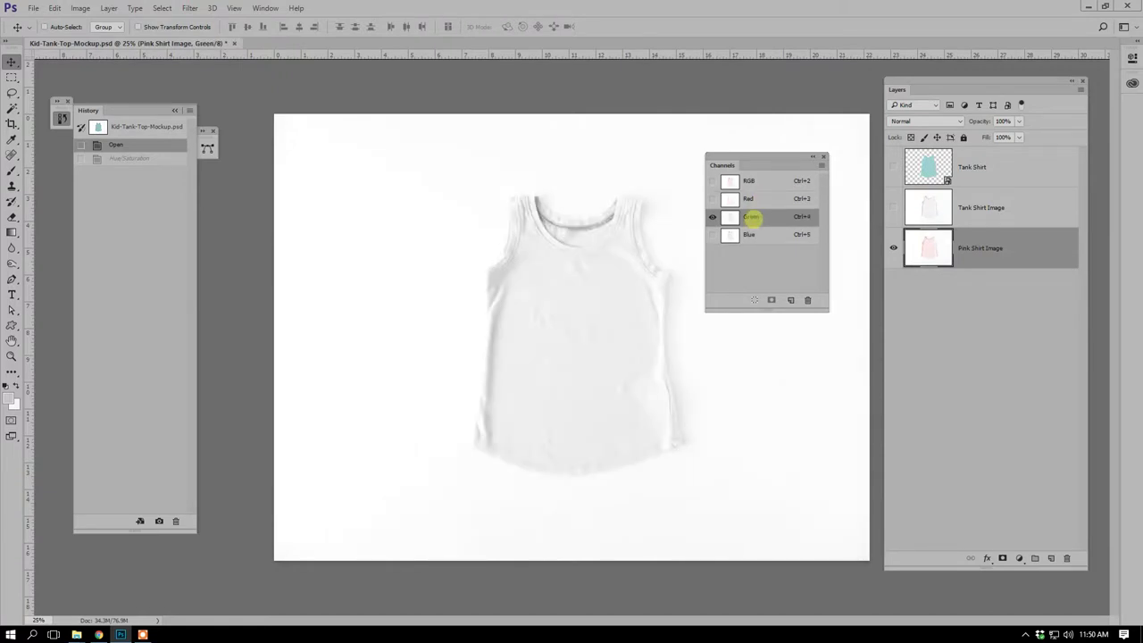
Duplicate the Blue channel into a new document named Tank-Top-Displacement.
{"action": "left_click", "coordinate": [753, 234]}
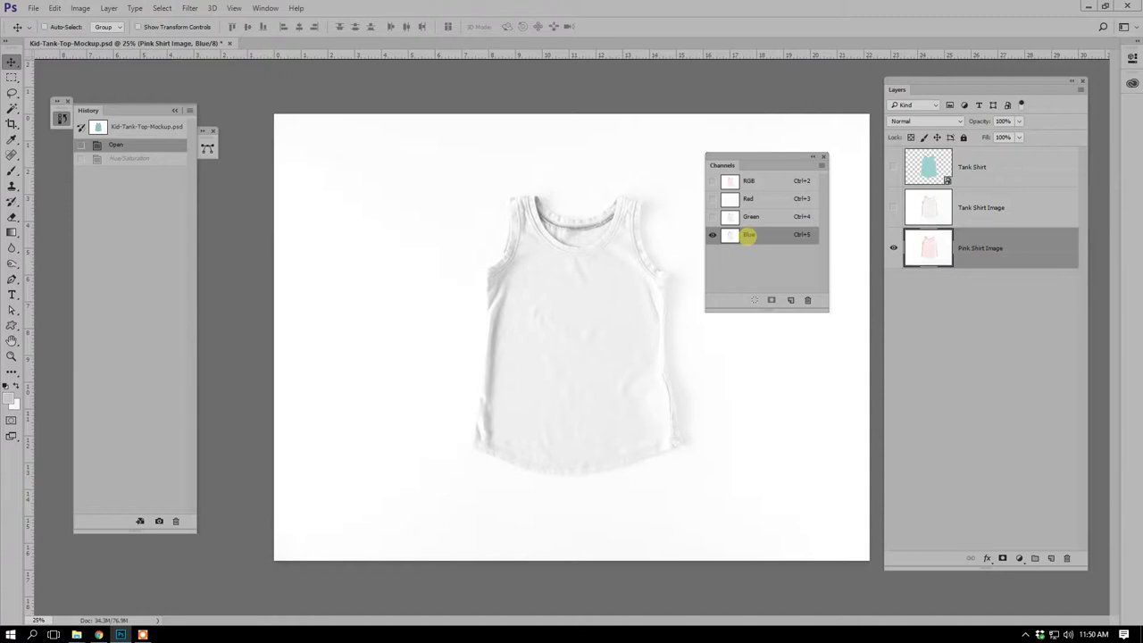
{"action": "right_click", "coordinate": [750, 234]}
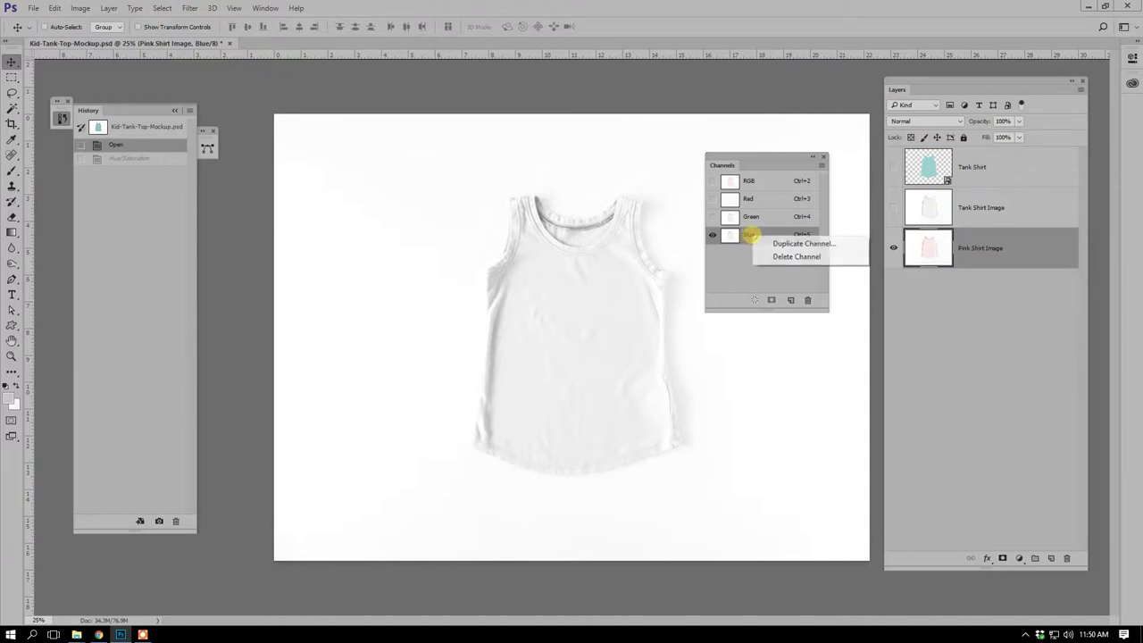
{"action": "left_click", "coordinate": [804, 243]}
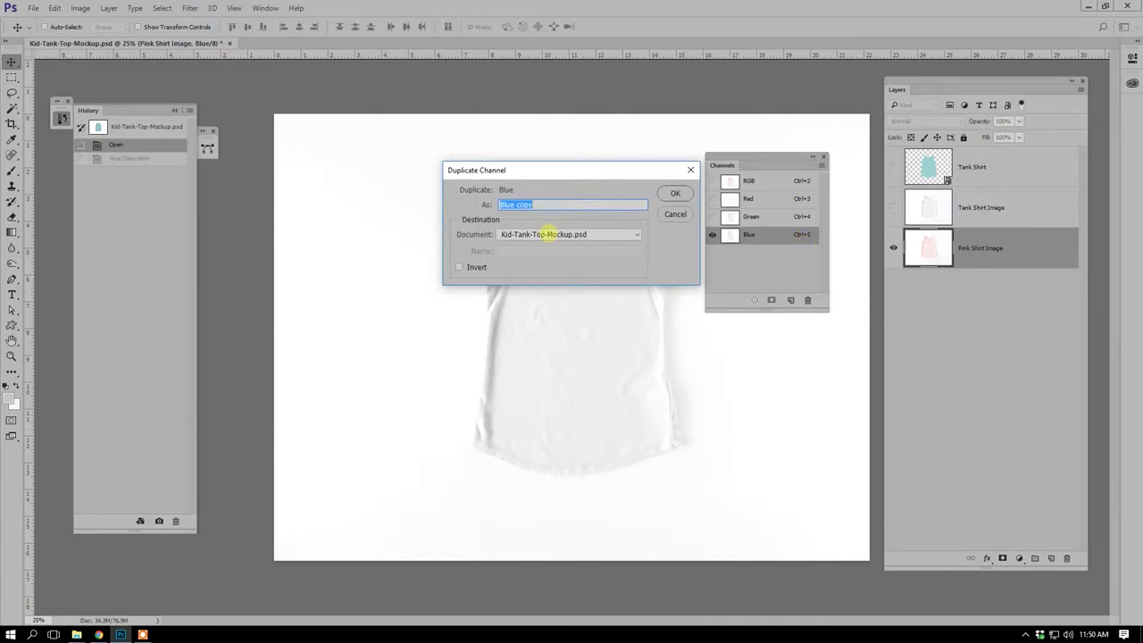
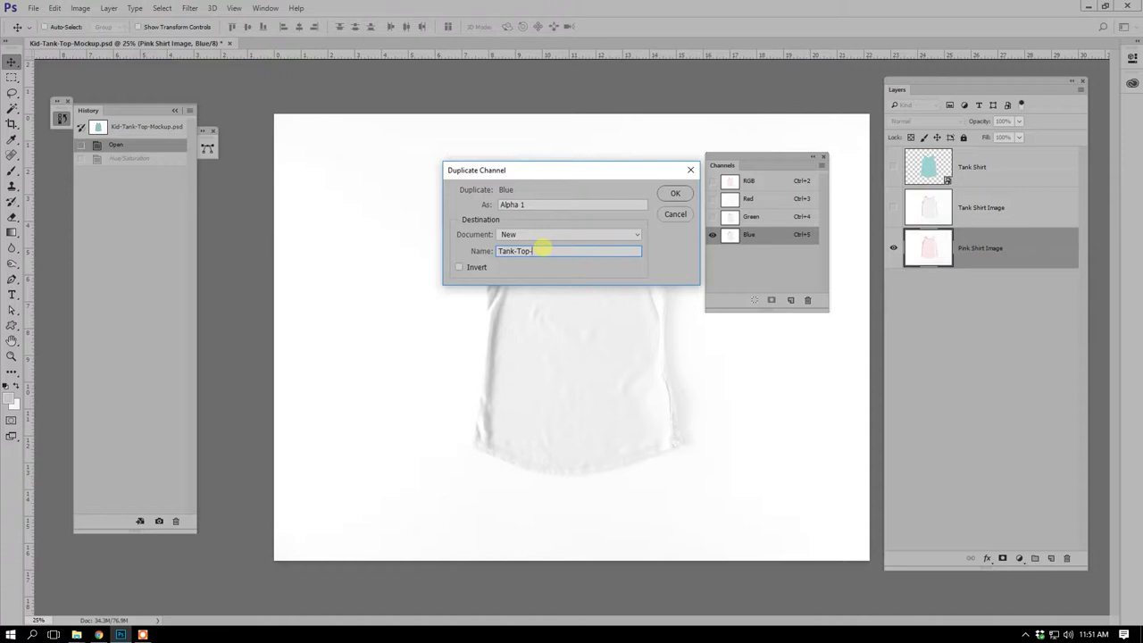
{"action": "type", "text": "acement"}
{"action": "left_click", "coordinate": [675, 194]}
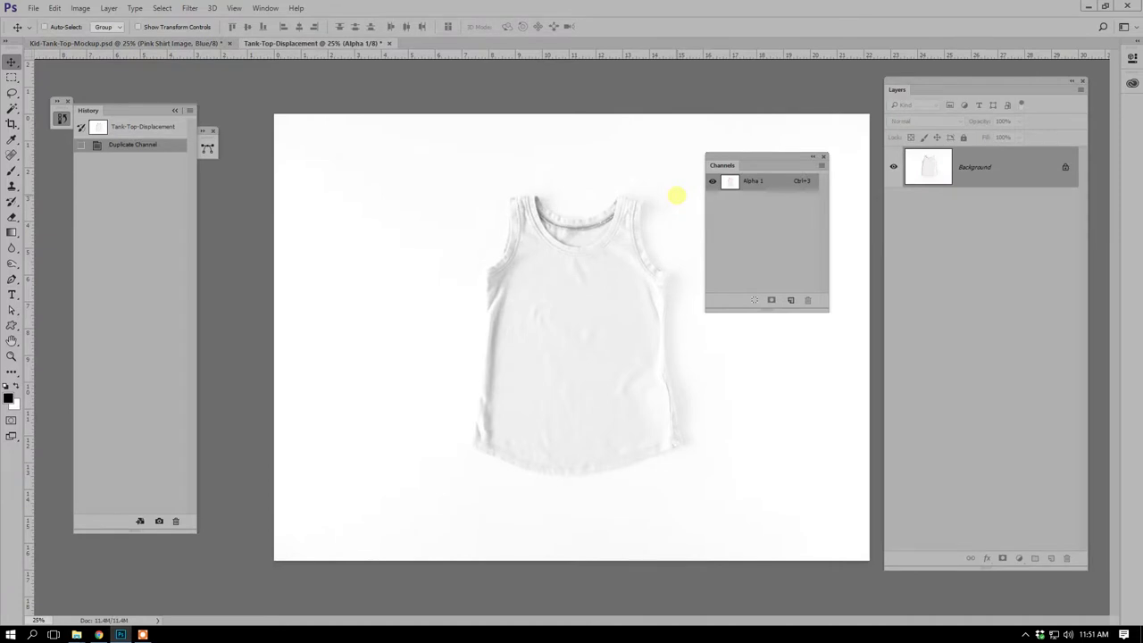
Apply a Gaussian Blur with a 2.5 pixel radius to the duplicated channel in Tank-Top-Displacement.
{"action": "left_click", "coordinate": [189, 8]}
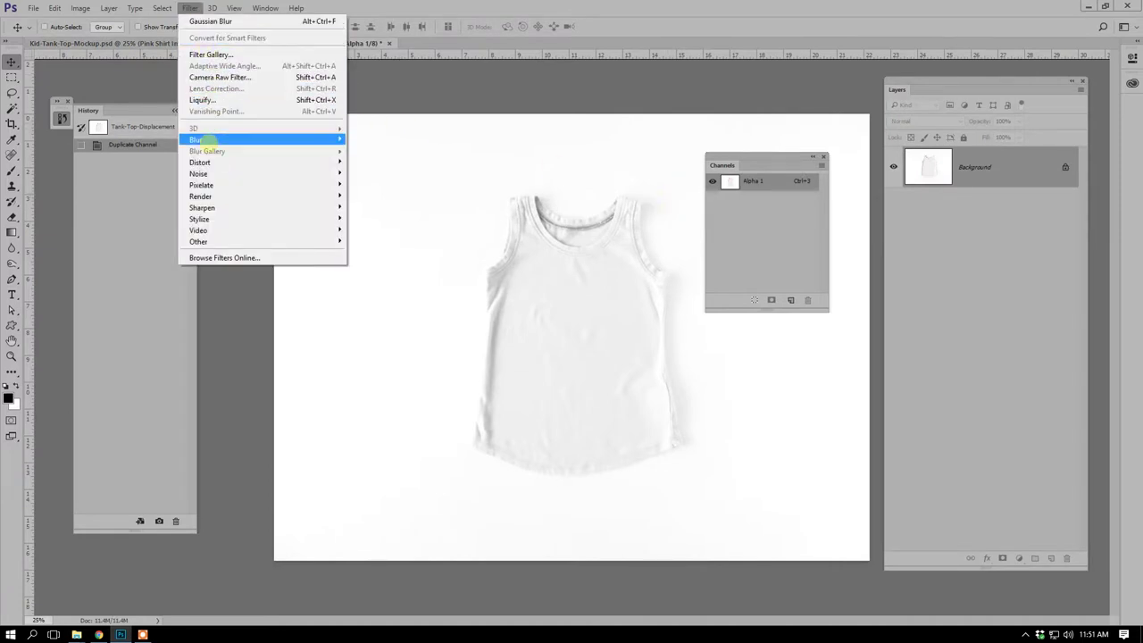
{"action": "mouse_move", "coordinate": [204, 141]}
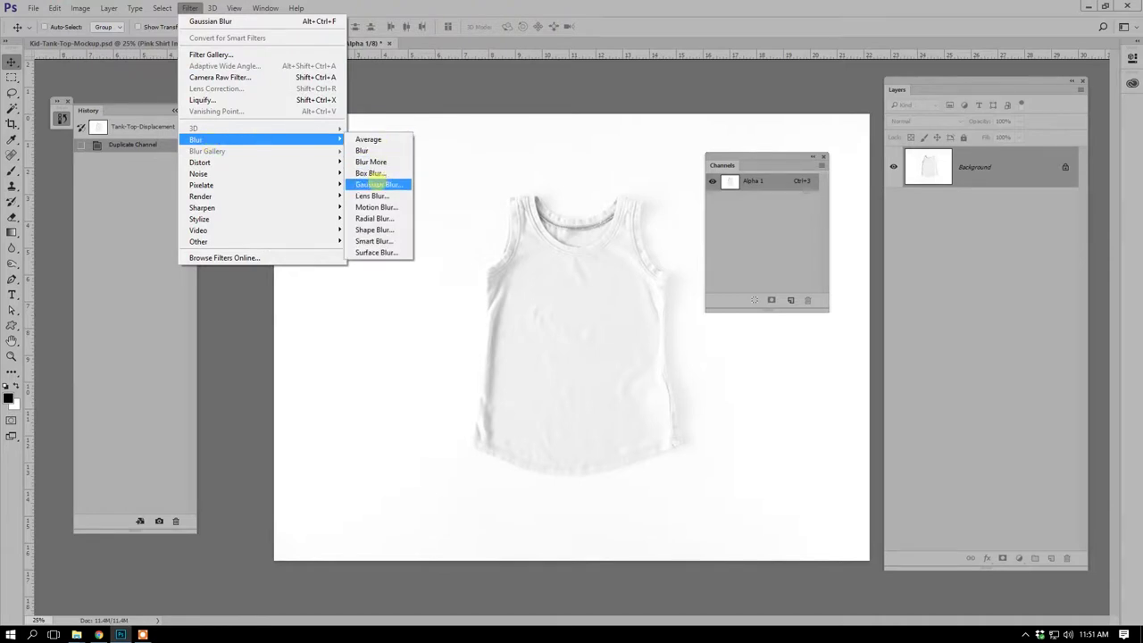
{"action": "left_click", "coordinate": [378, 183]}
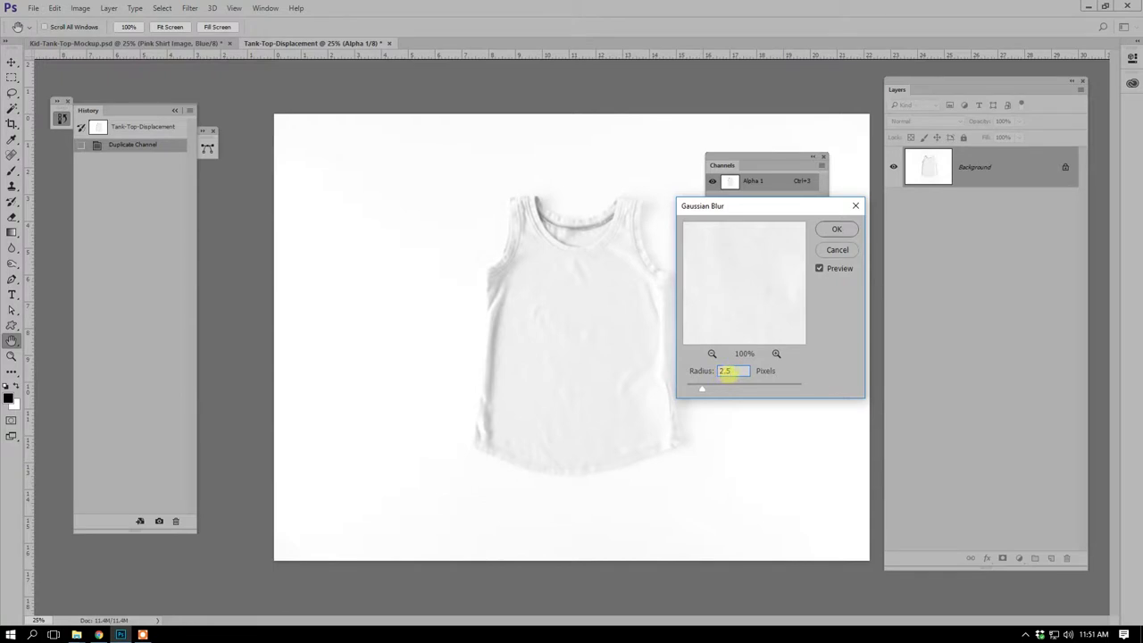
{"action": "left_click", "coordinate": [731, 369]}
{"action": "left_click", "coordinate": [836, 228]}
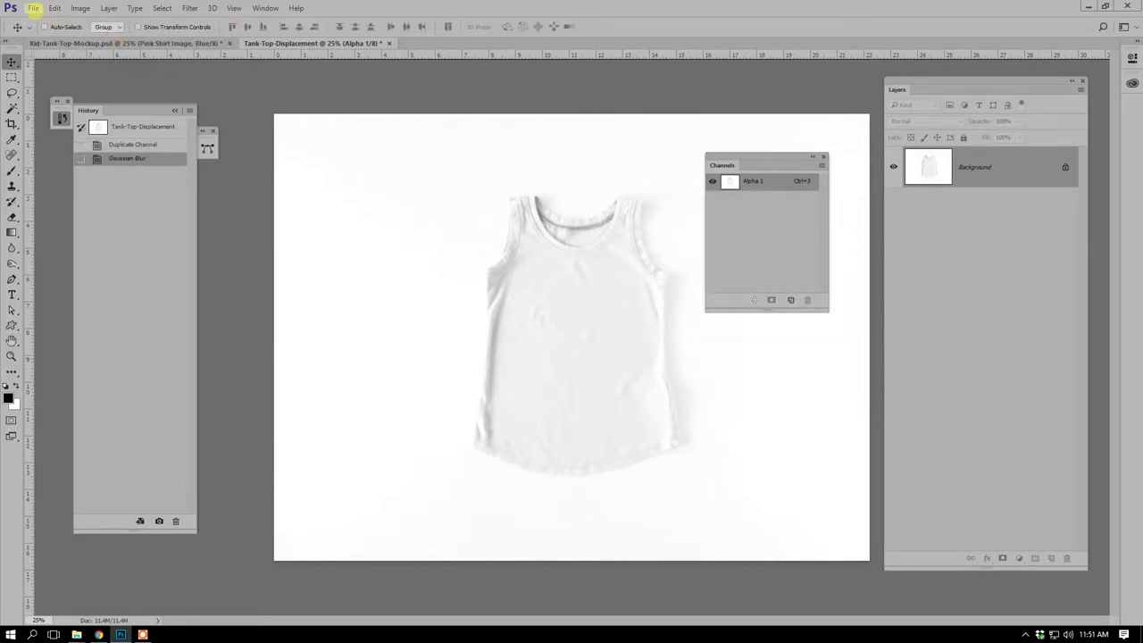
{"action": "left_click", "coordinate": [33, 8]}
{"action": "left_click", "coordinate": [56, 139]}
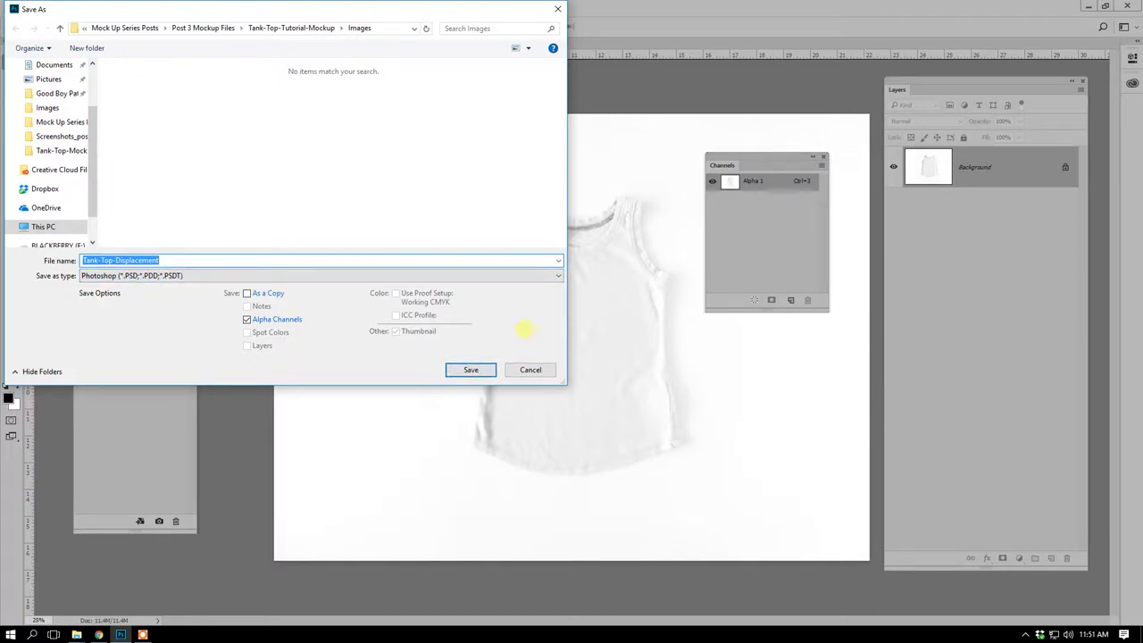
{"action": "left_click", "coordinate": [299, 28]}
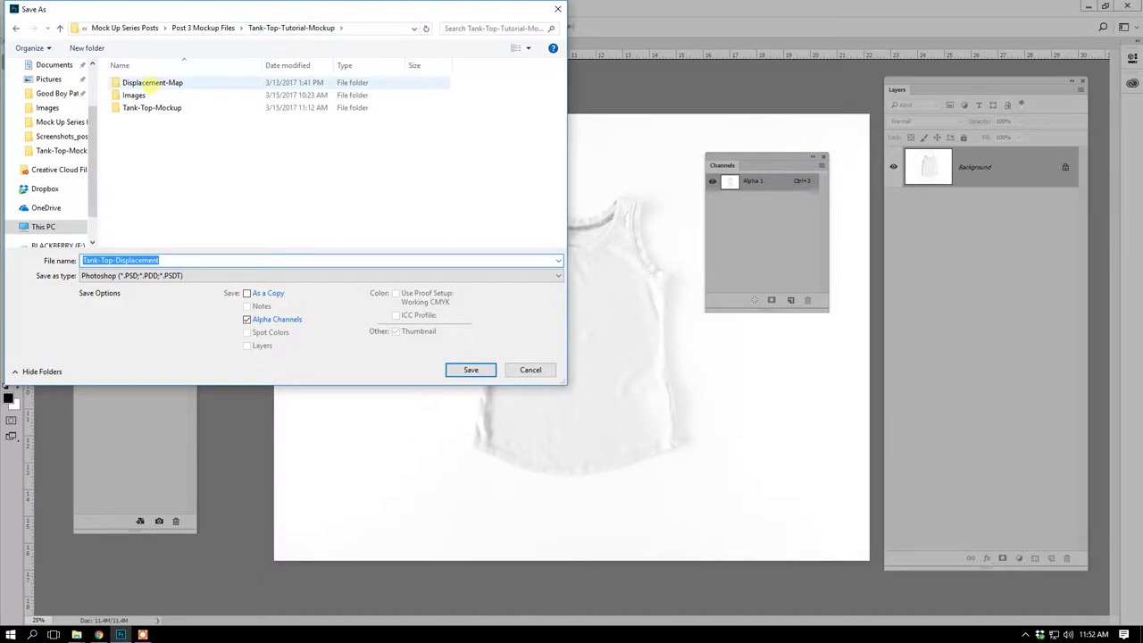
{"action": "double_click", "coordinate": [145, 83]}
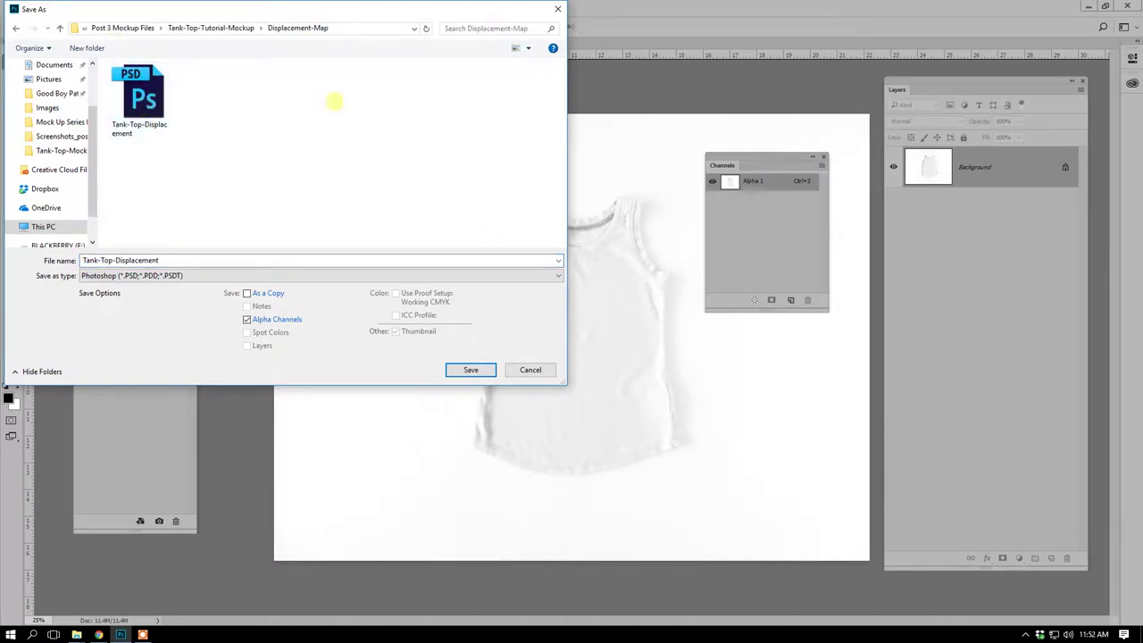
{"action": "left_click", "coordinate": [541, 369]}
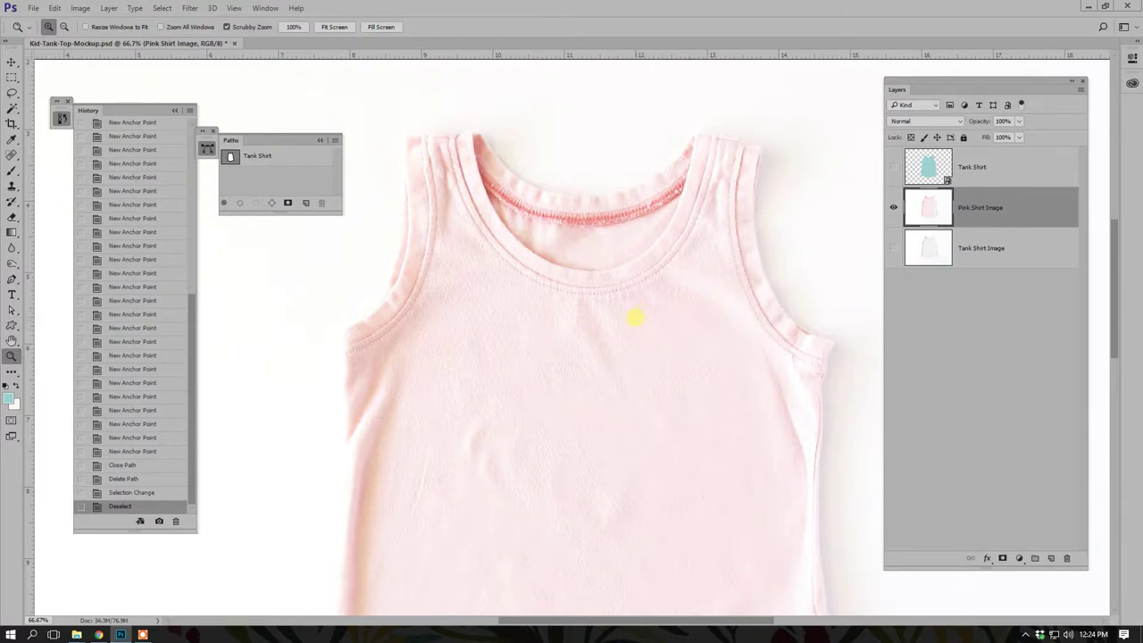
Start a Pen tool path at the outer corner of the pink shirt's left shoulder strap and trace down the upper armhole edge.
{"action": "left_click", "coordinate": [11, 279]}
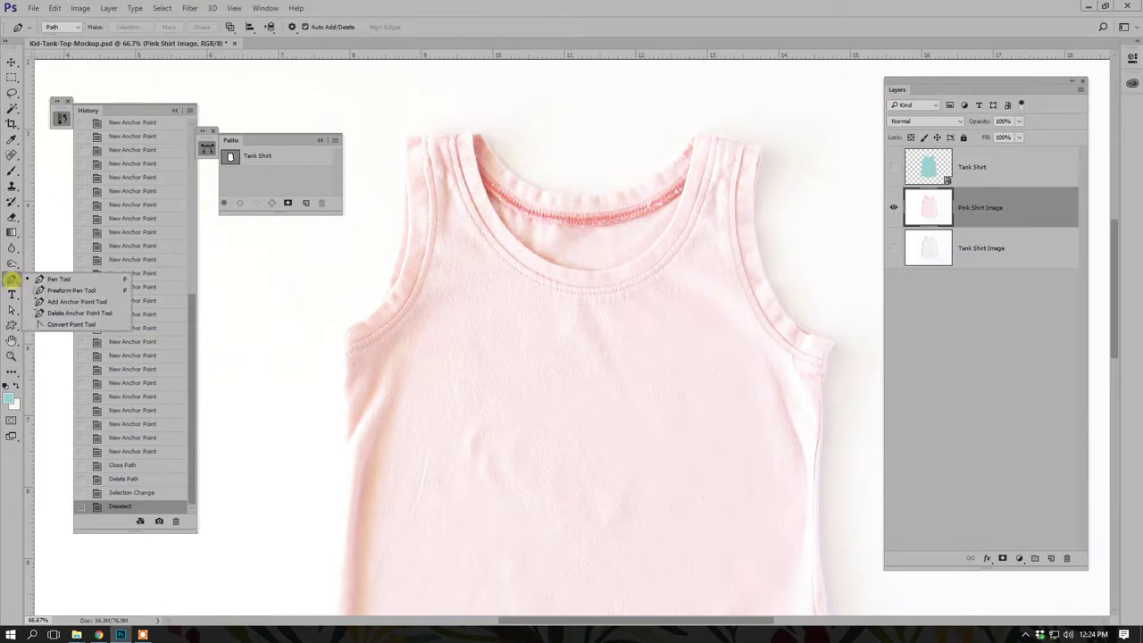
{"action": "left_click", "coordinate": [43, 280]}
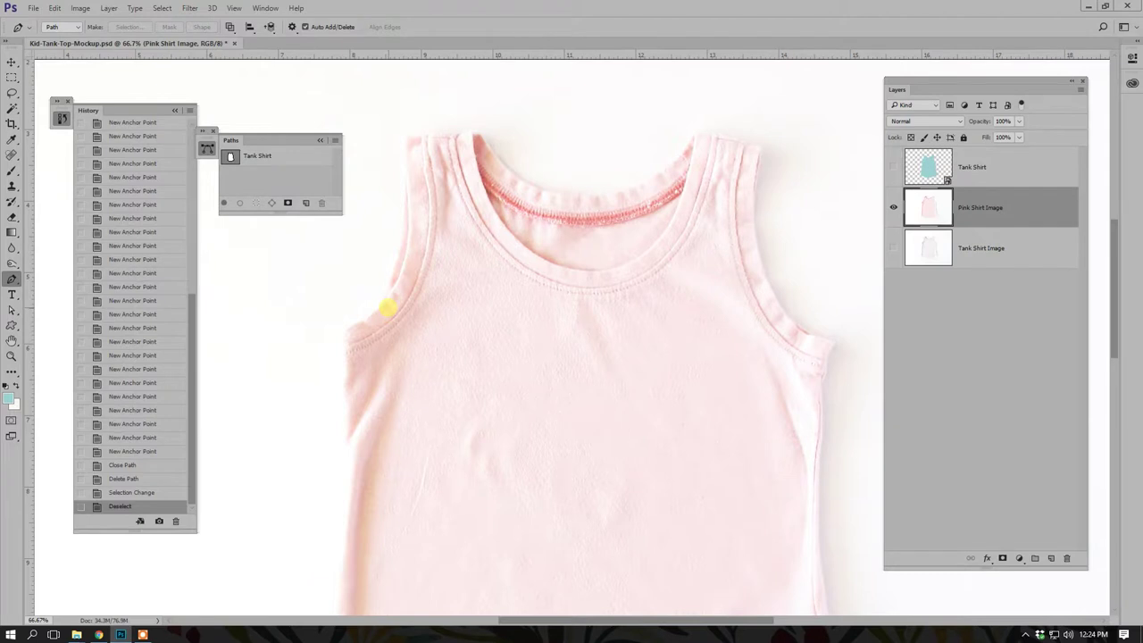
{"action": "key", "text": "z"}
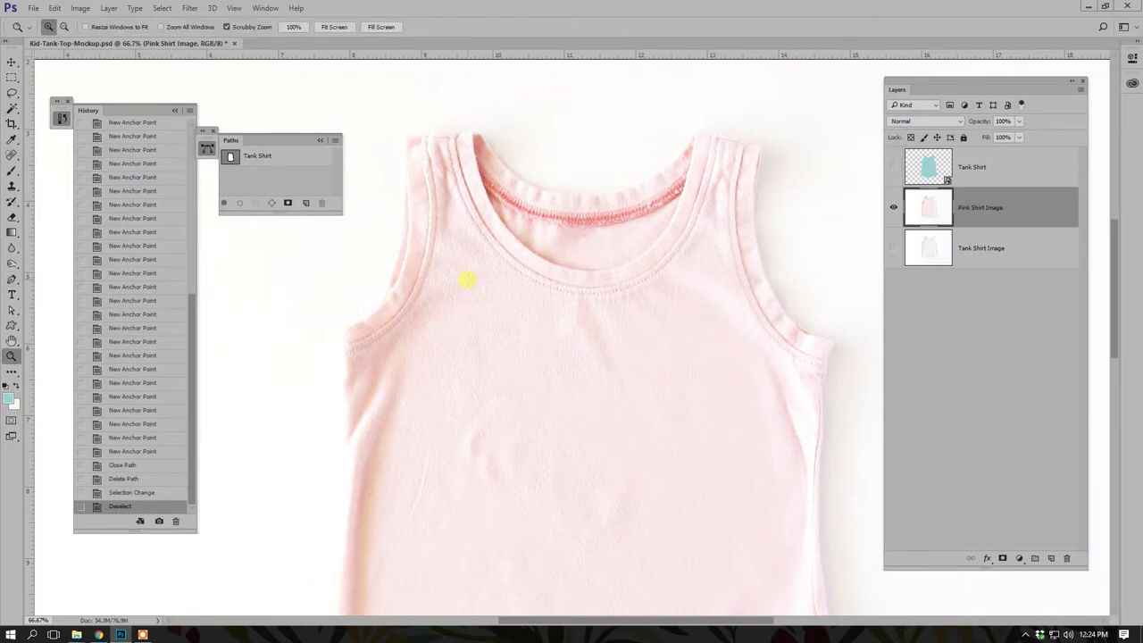
{"action": "left_click_drag", "start_coordinate": [462, 246], "coordinate": [553, 393]}
{"action": "left_click_drag", "start_coordinate": [11, 278], "coordinate": [40, 284]}
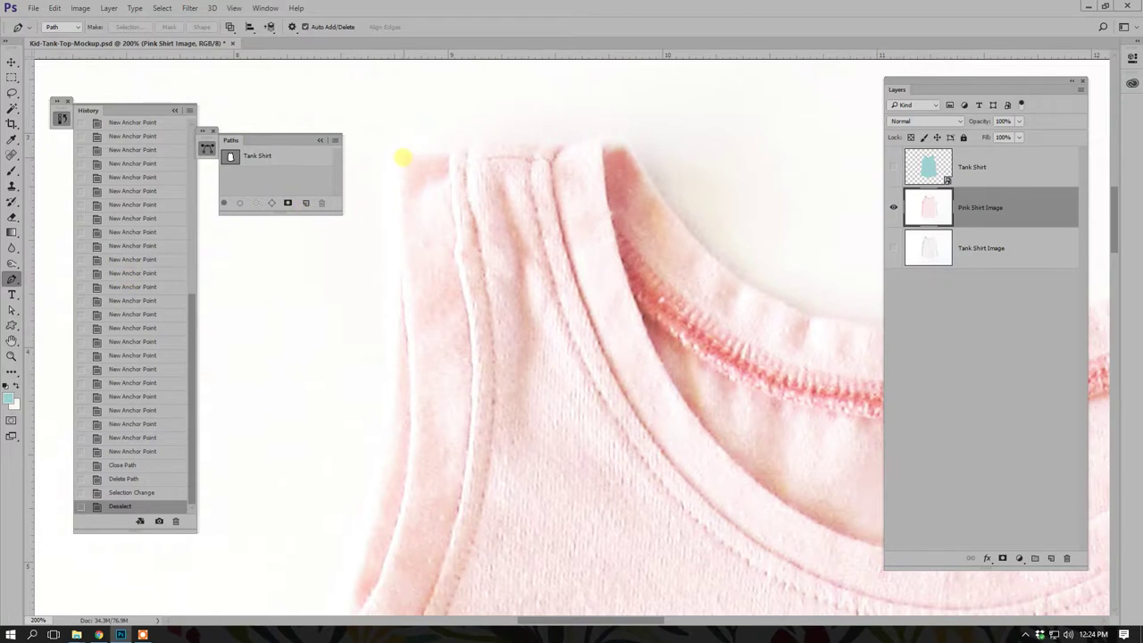
{"action": "left_click", "coordinate": [401, 156]}
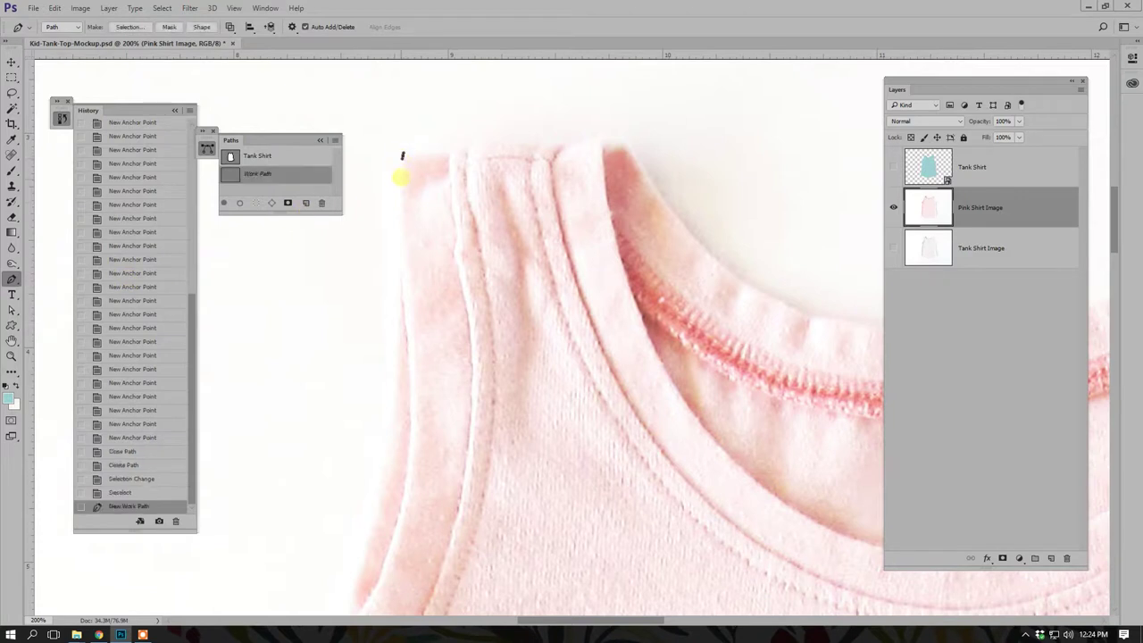
{"action": "left_click_drag", "start_coordinate": [399, 249], "coordinate": [399, 264]}
{"action": "left_click_drag", "start_coordinate": [393, 417], "coordinate": [391, 444]}
Continue the path along the lower curve of the left armhole to the underarm corner.
{"action": "left_click_drag", "start_coordinate": [518, 441], "coordinate": [557, 152]}
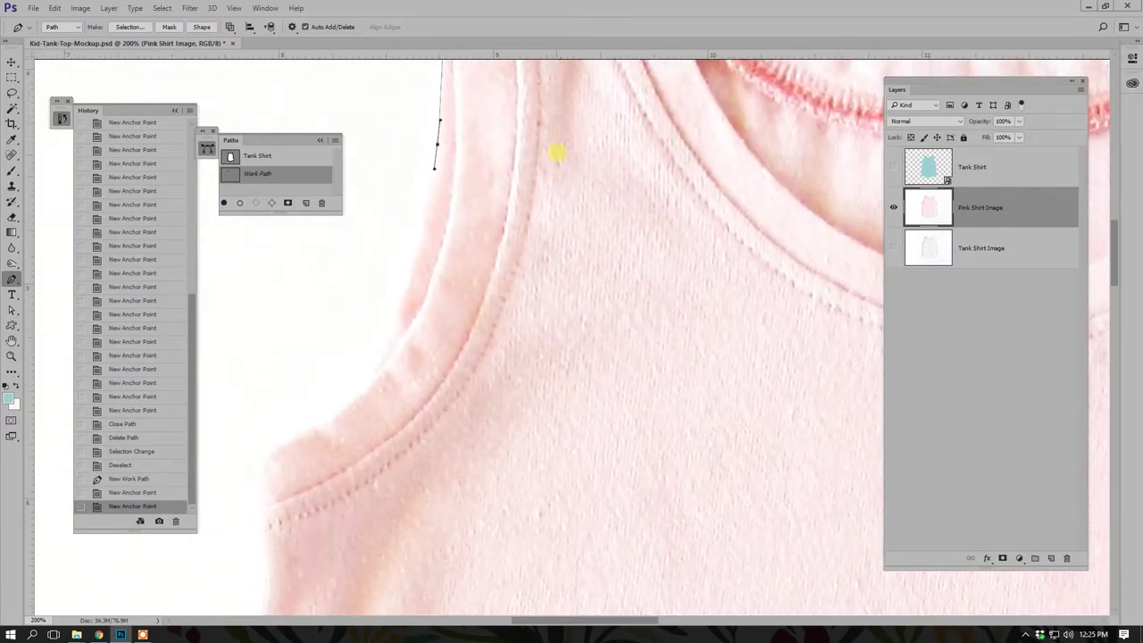
{"action": "left_click_drag", "start_coordinate": [413, 264], "coordinate": [407, 288]}
{"action": "left_click_drag", "start_coordinate": [371, 378], "coordinate": [506, 227]}
{"action": "left_click", "coordinate": [359, 272]}
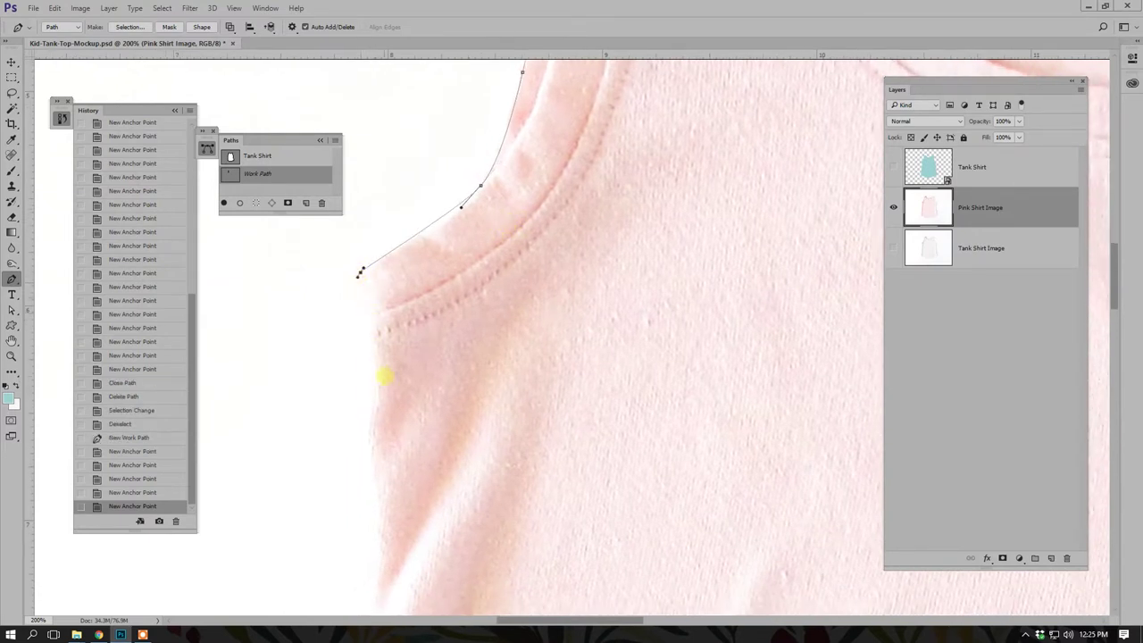
Extend the path with curved anchor points down the shirt's left side edge below the underarm corner.
{"action": "left_click_drag", "start_coordinate": [375, 371], "coordinate": [376, 384]}
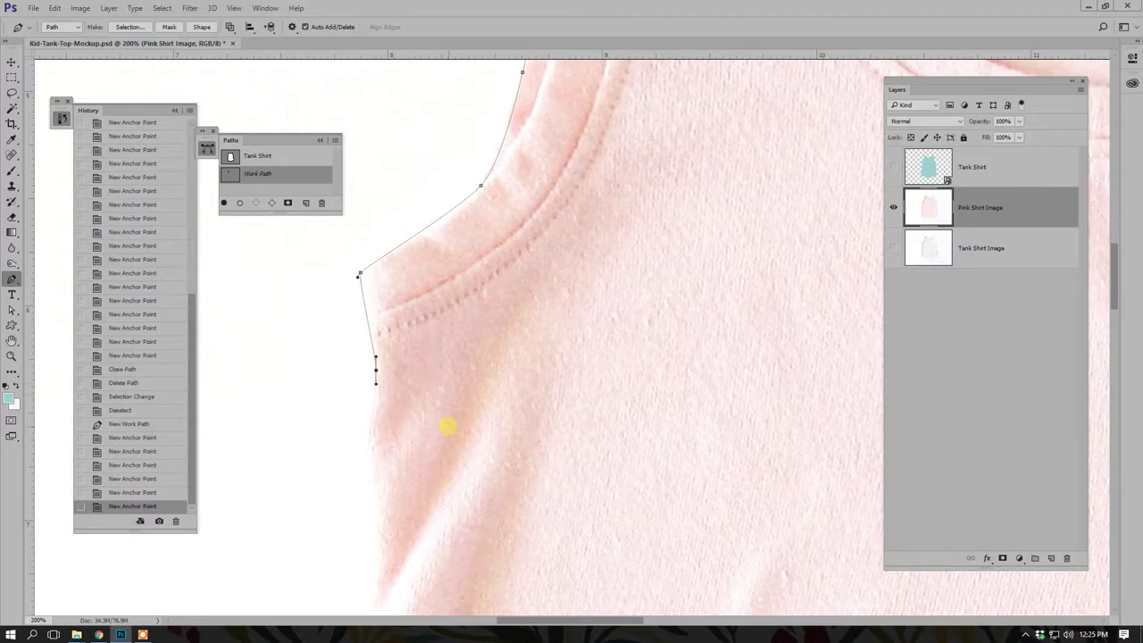
{"action": "left_click_drag", "start_coordinate": [448, 427], "coordinate": [480, 327]}
{"action": "left_click", "coordinate": [412, 416]}
{"action": "left_click_drag", "start_coordinate": [412, 416], "coordinate": [414, 437]}
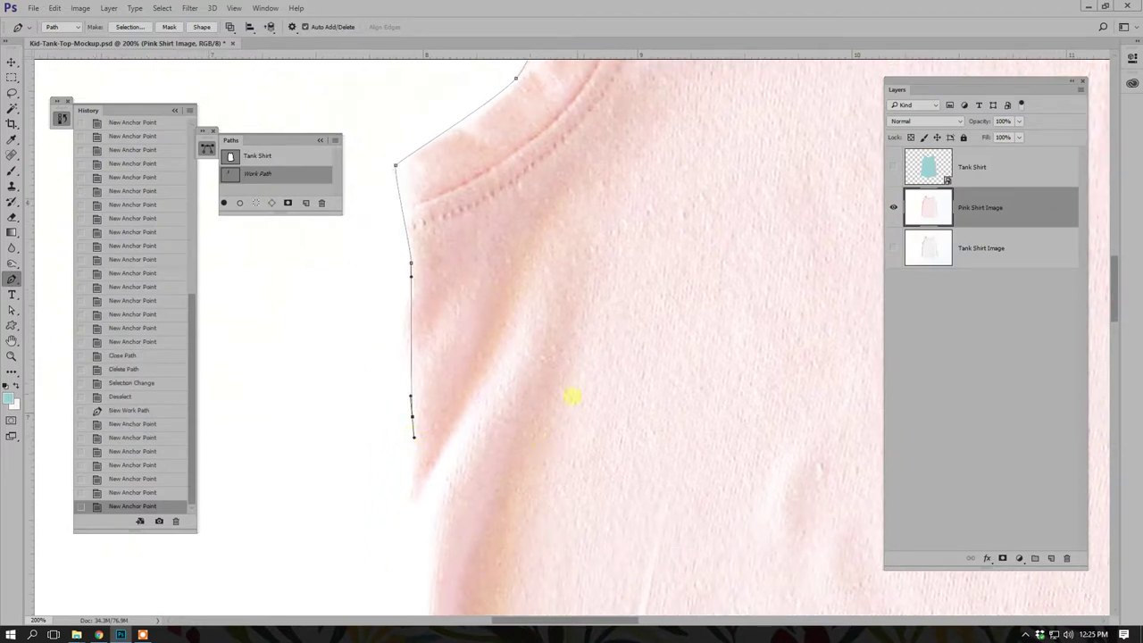
{"action": "left_click_drag", "start_coordinate": [708, 247], "coordinate": [582, 477]}
{"action": "mouse_move", "coordinate": [631, 224]}
{"action": "left_mouse_down"}
{"action": "mouse_move", "coordinate": [562, 441]}
{"action": "mouse_move", "coordinate": [530, 494]}
{"action": "left_mouse_up"}
{"action": "left_click_drag", "start_coordinate": [658, 191], "coordinate": [660, 242]}
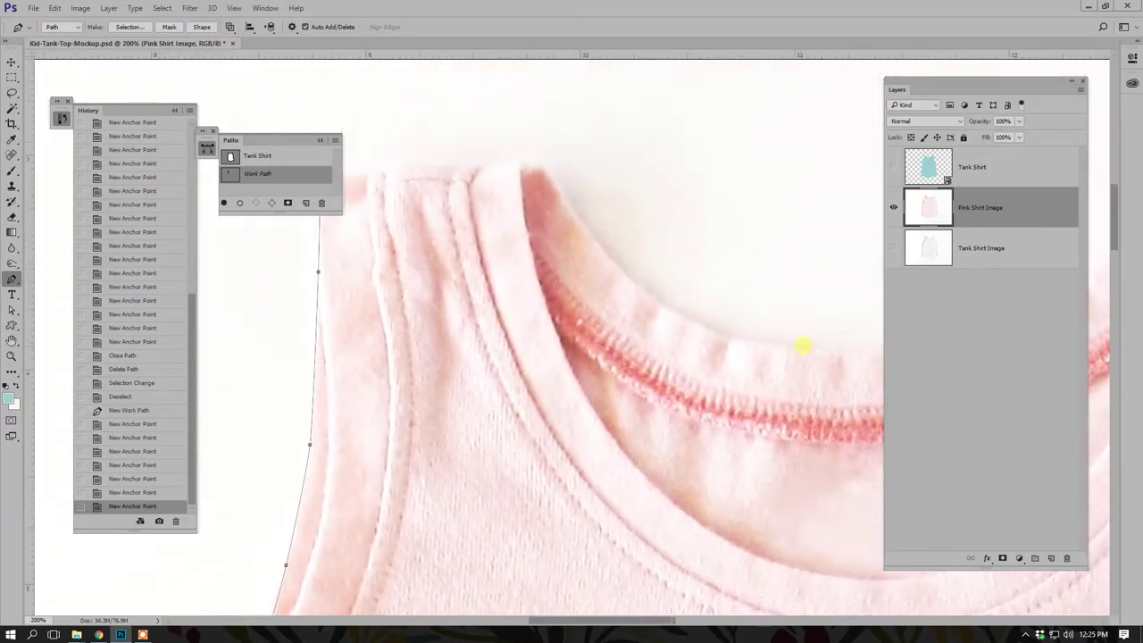
{"action": "left_click_drag", "start_coordinate": [505, 186], "coordinate": [585, 204]}
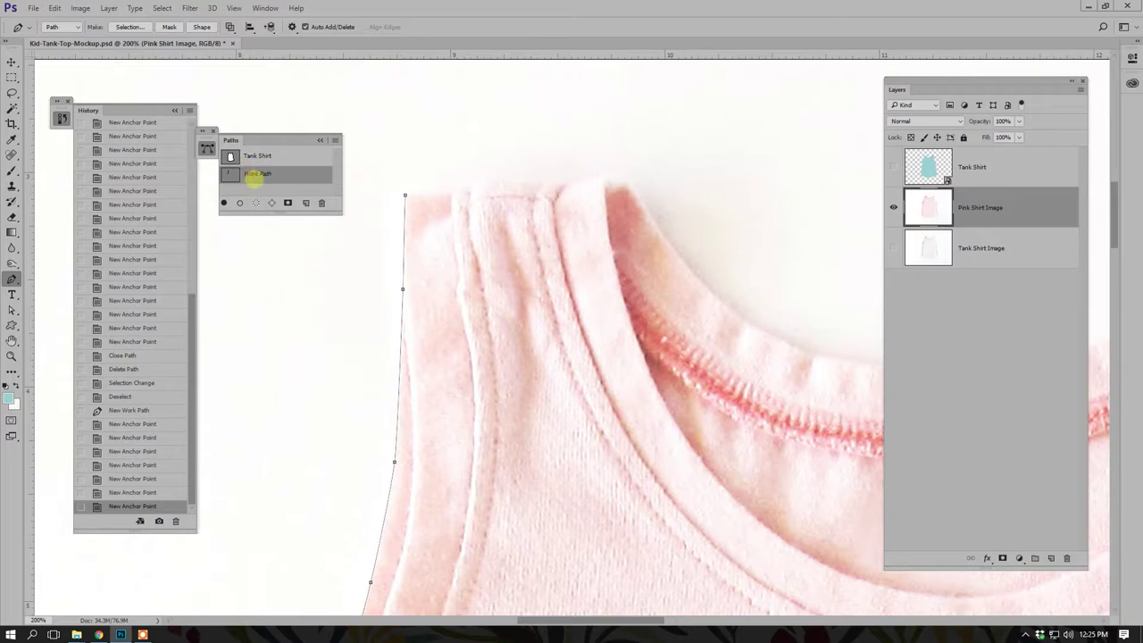
Delete the unfinished work path and display the saved Tank Shirt path around the whole upper shirt.
{"action": "left_click_drag", "start_coordinate": [254, 176], "coordinate": [321, 202]}
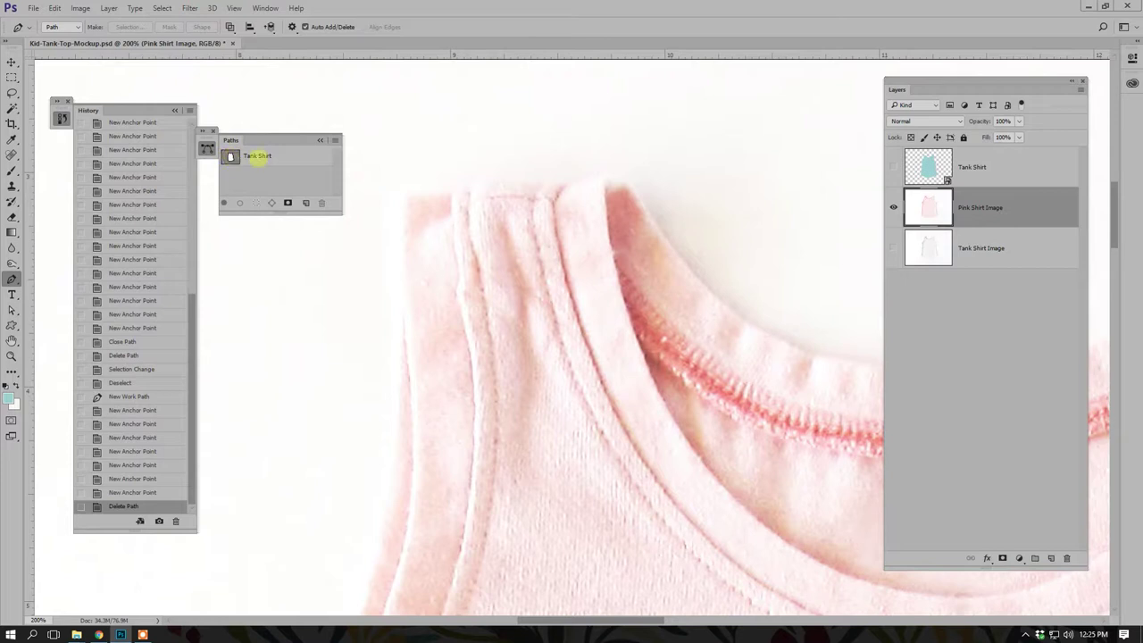
{"action": "left_click", "coordinate": [256, 156]}
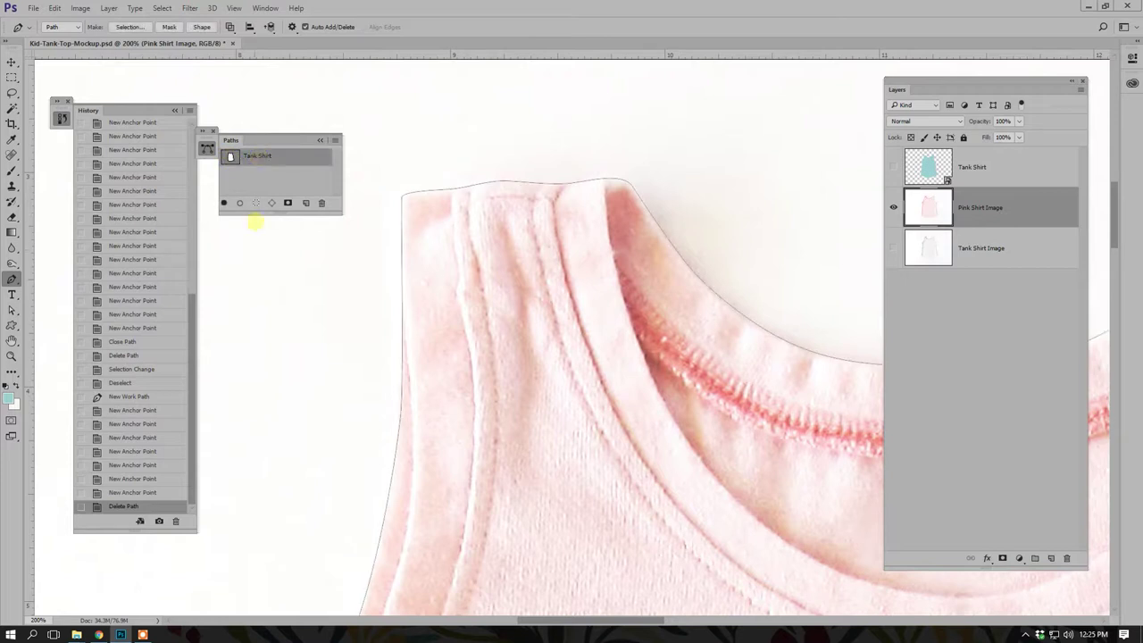
{"action": "left_click", "coordinate": [12, 355]}
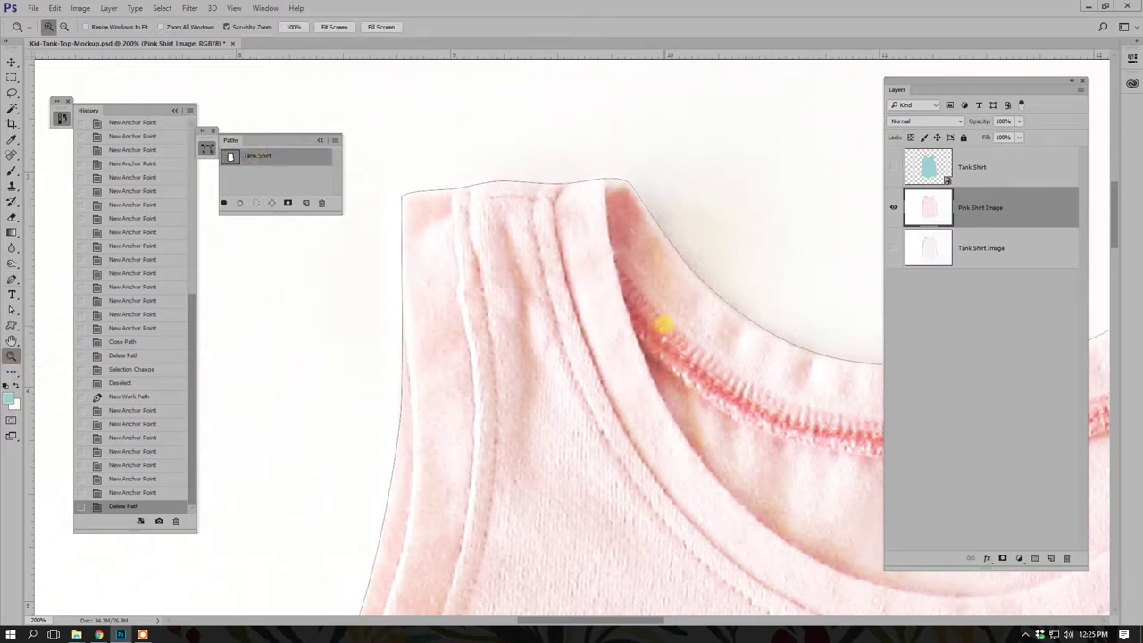
{"action": "left_click", "coordinate": [676, 340], "text": "alt"}
{"action": "left_click_drag", "start_coordinate": [686, 359], "coordinate": [451, 210]}
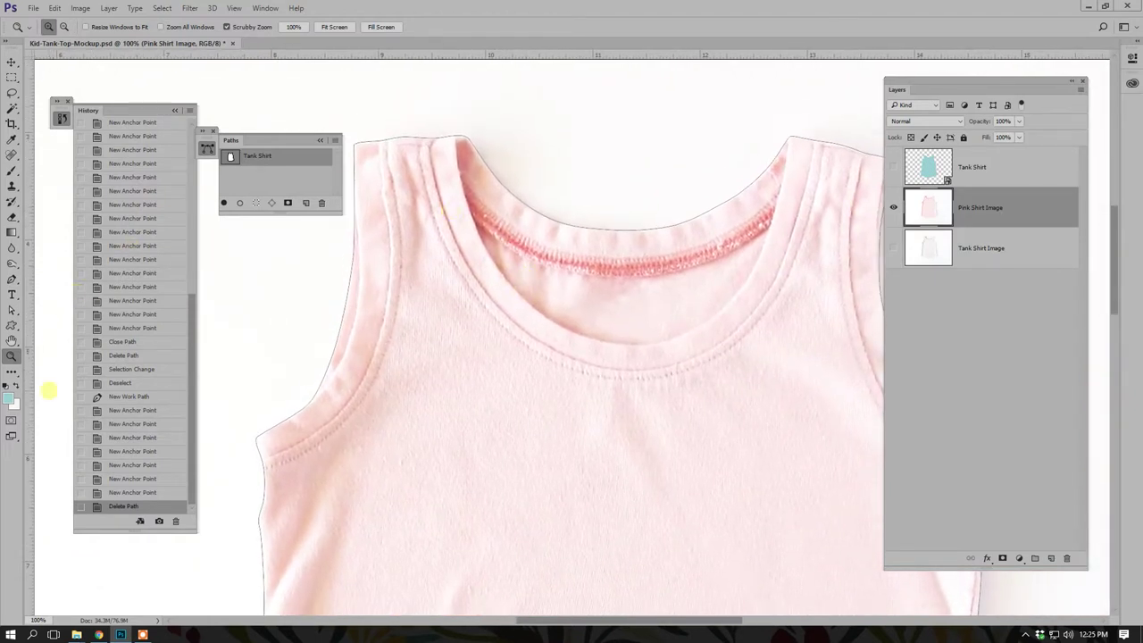
Try reshaping the Tank Shirt path near the left strap's neckline corner with the Direct Selection tool, and revert that change.
{"action": "left_click", "coordinate": [11, 310]}
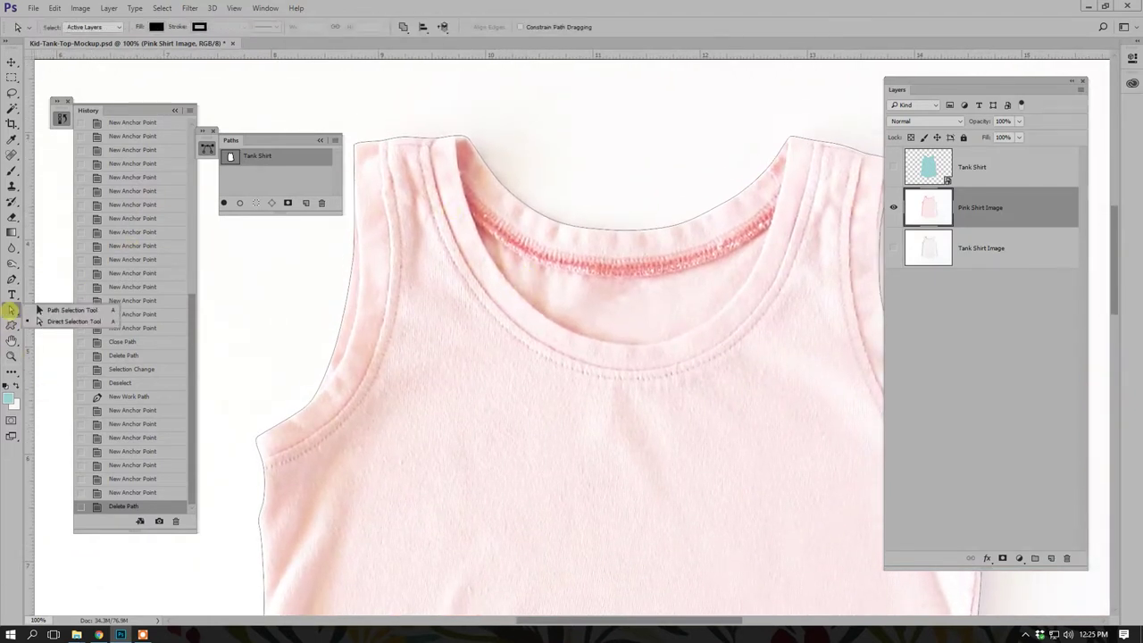
{"action": "left_click", "coordinate": [58, 321]}
{"action": "left_click", "coordinate": [407, 137]}
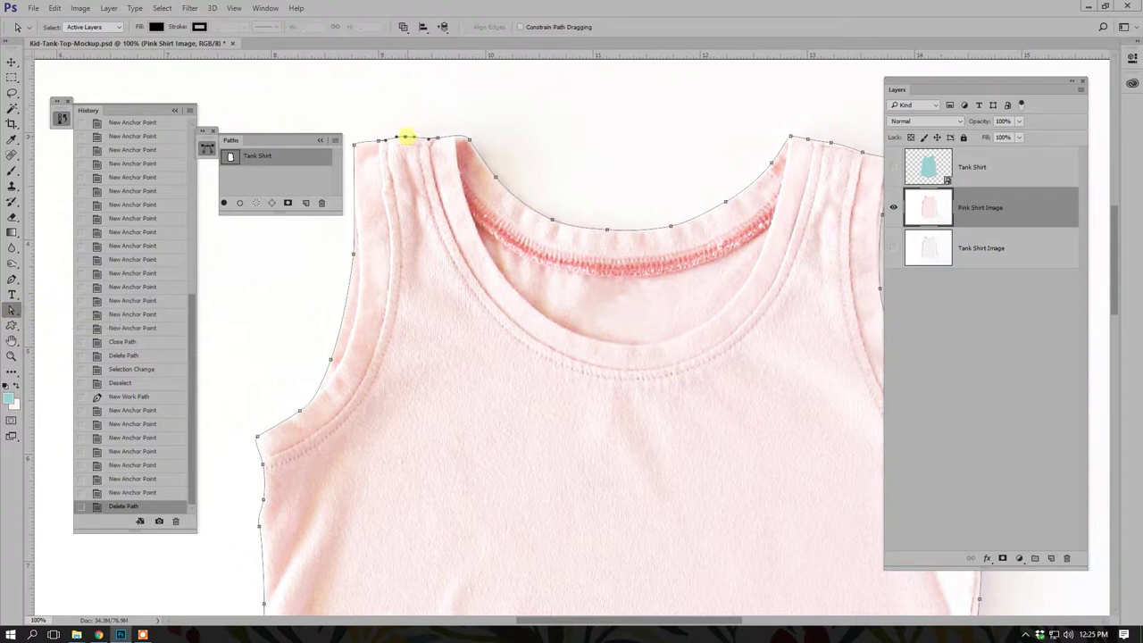
{"action": "left_click", "coordinate": [12, 310]}
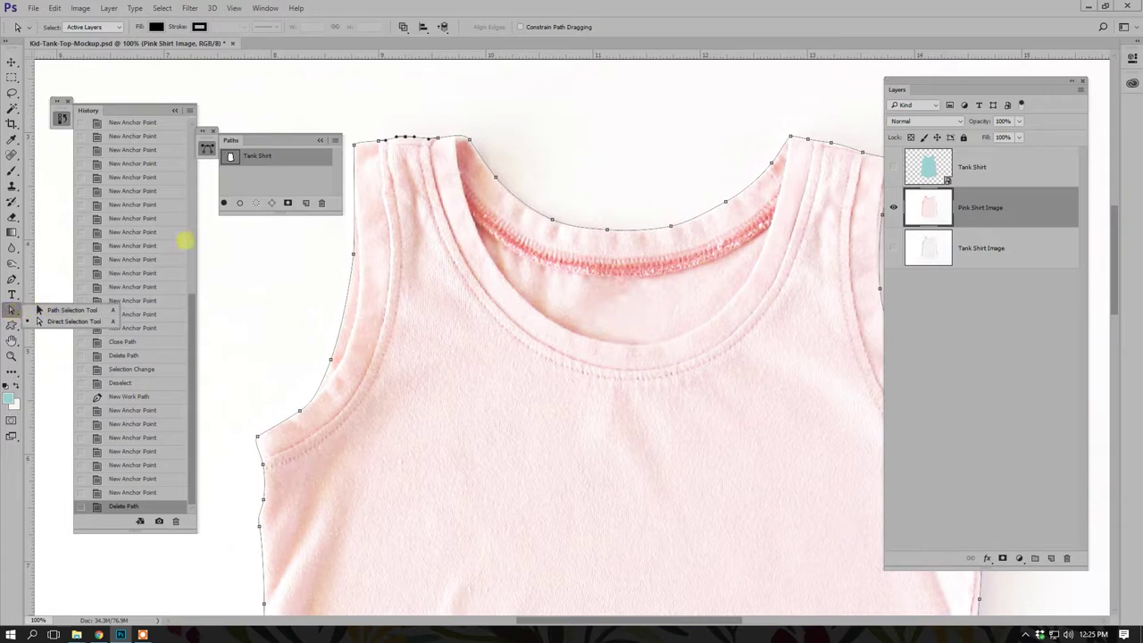
{"action": "left_click", "coordinate": [439, 139]}
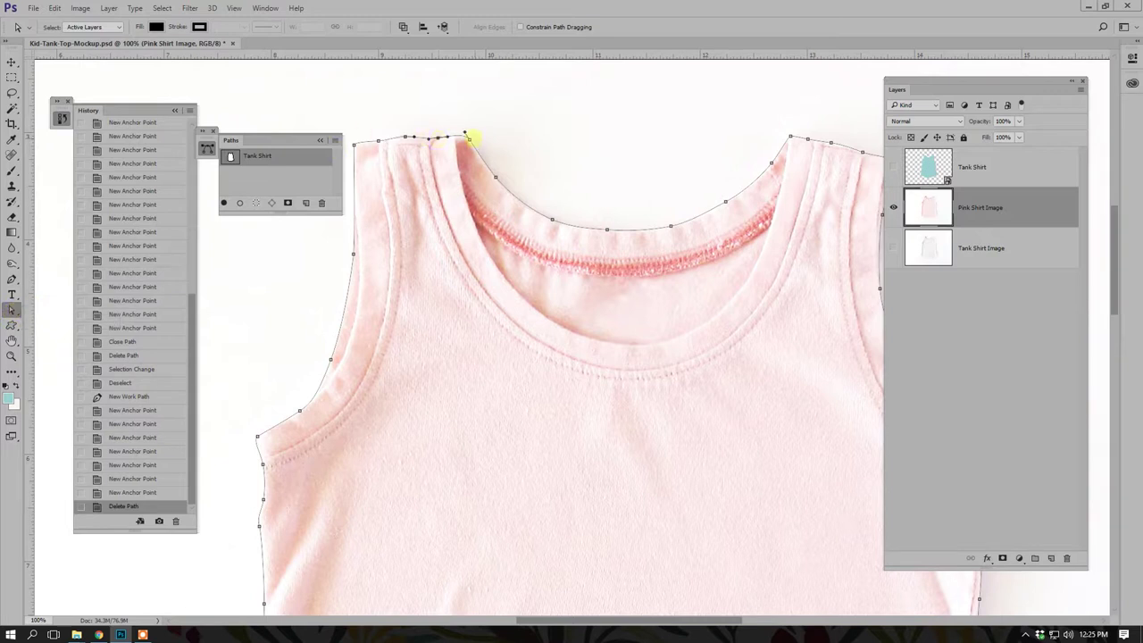
{"action": "left_click", "coordinate": [468, 141]}
{"action": "left_click", "coordinate": [469, 141]}
{"action": "left_click_drag", "start_coordinate": [471, 143], "coordinate": [474, 170]}
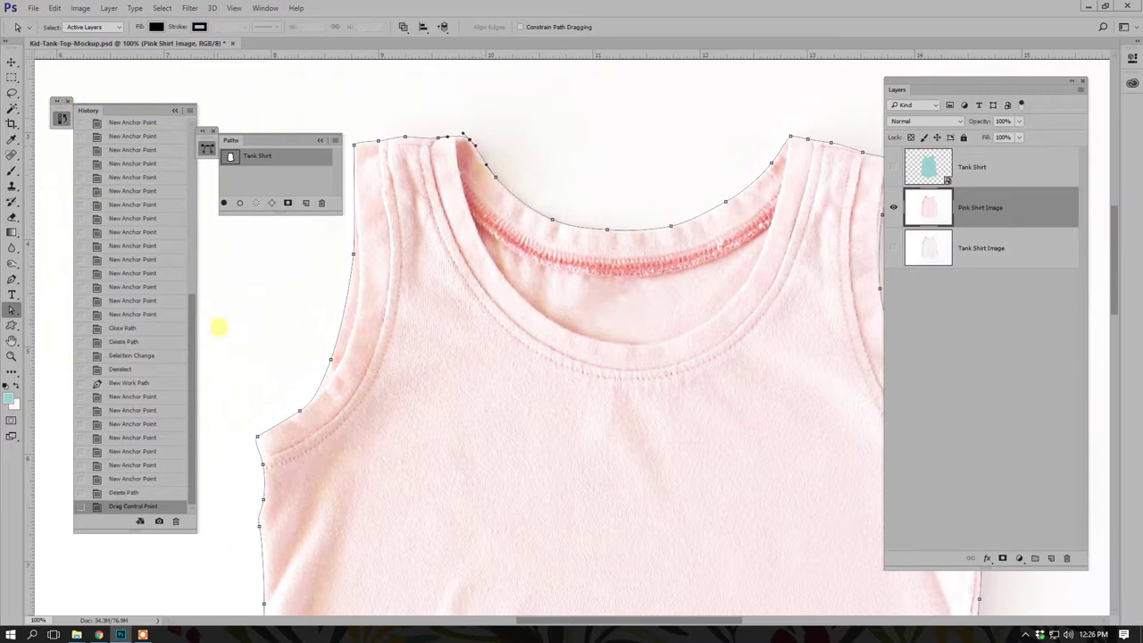
{"action": "left_click", "coordinate": [148, 492]}
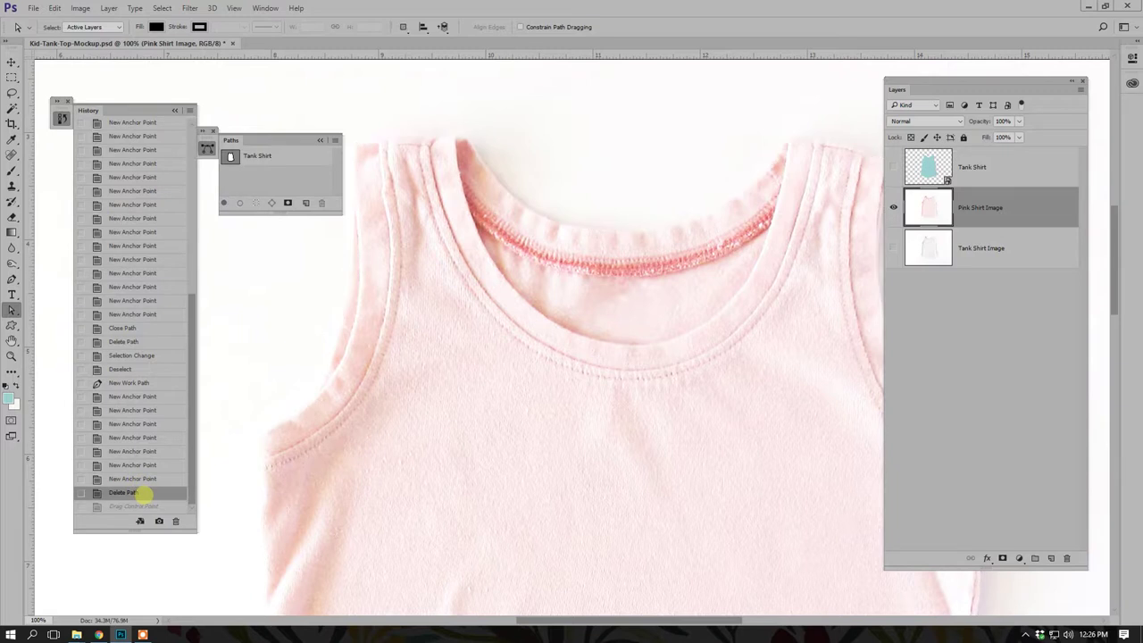
{"action": "left_click", "coordinate": [174, 110]}
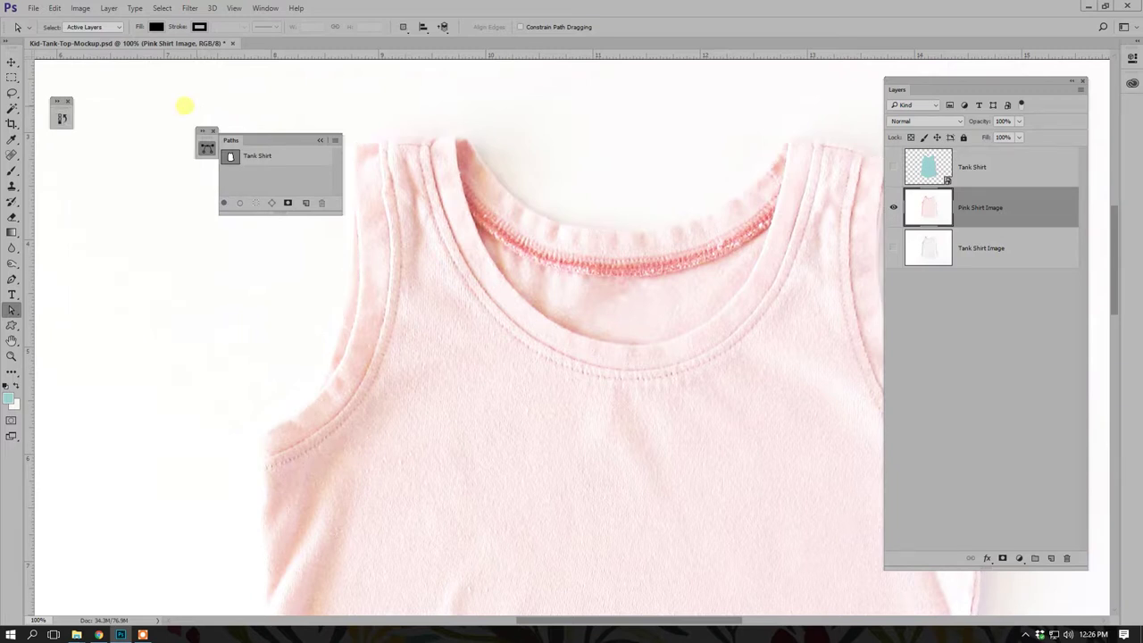
Hide the Pink Shirt Image layer to view the Tank Shirt Image beneath it, and show it again.
{"action": "left_click_drag", "start_coordinate": [564, 234], "coordinate": [533, 200]}
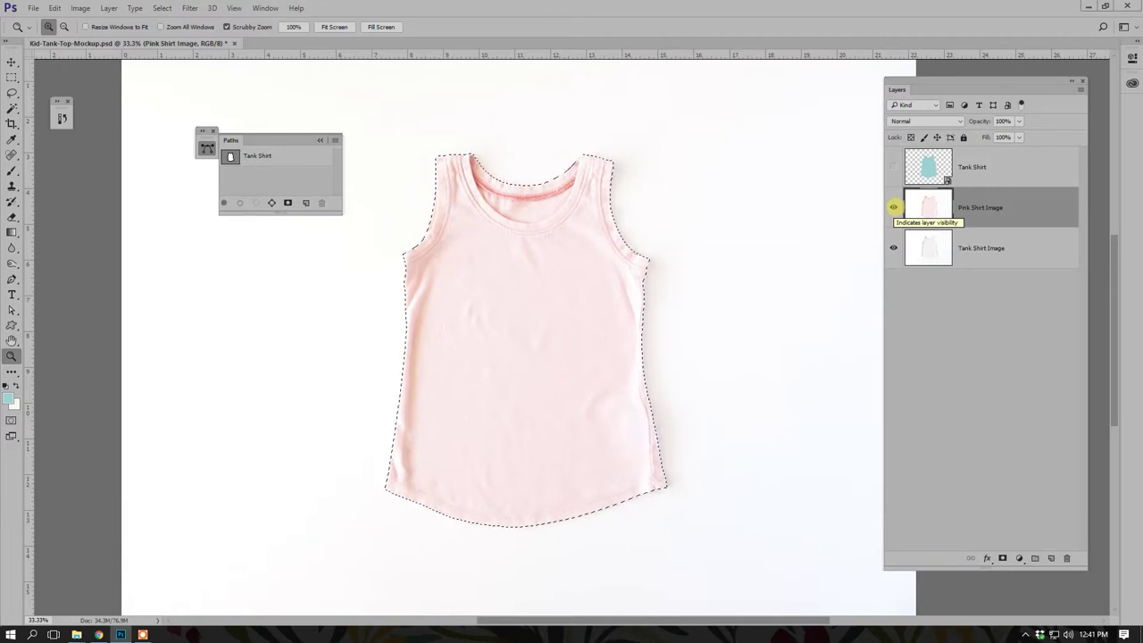
{"action": "left_click", "coordinate": [893, 207]}
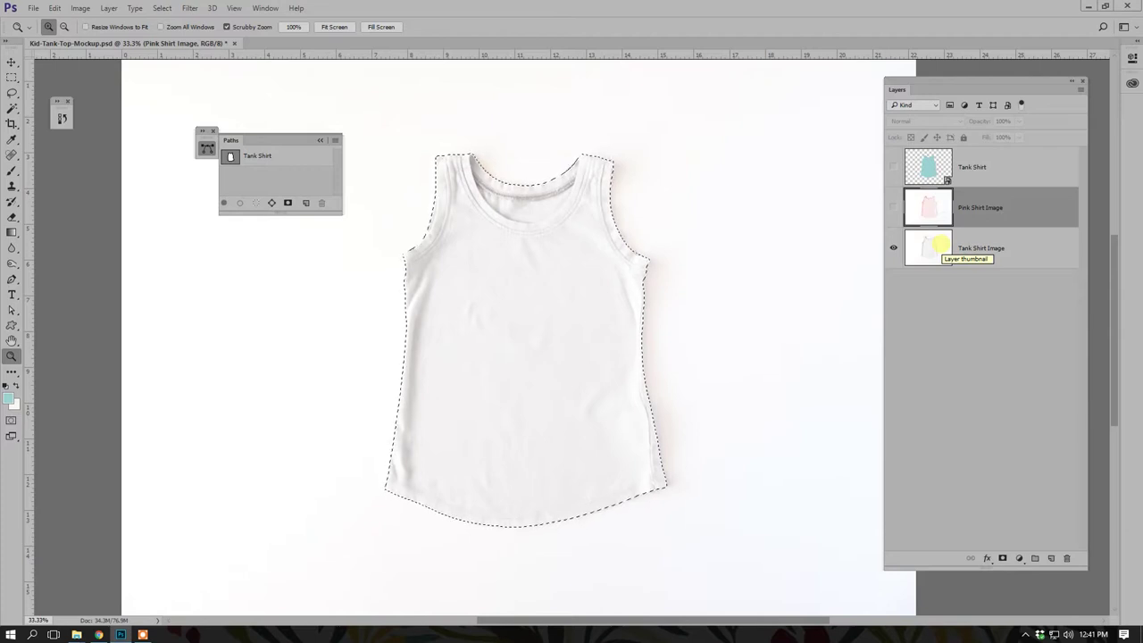
{"action": "left_click", "coordinate": [893, 207]}
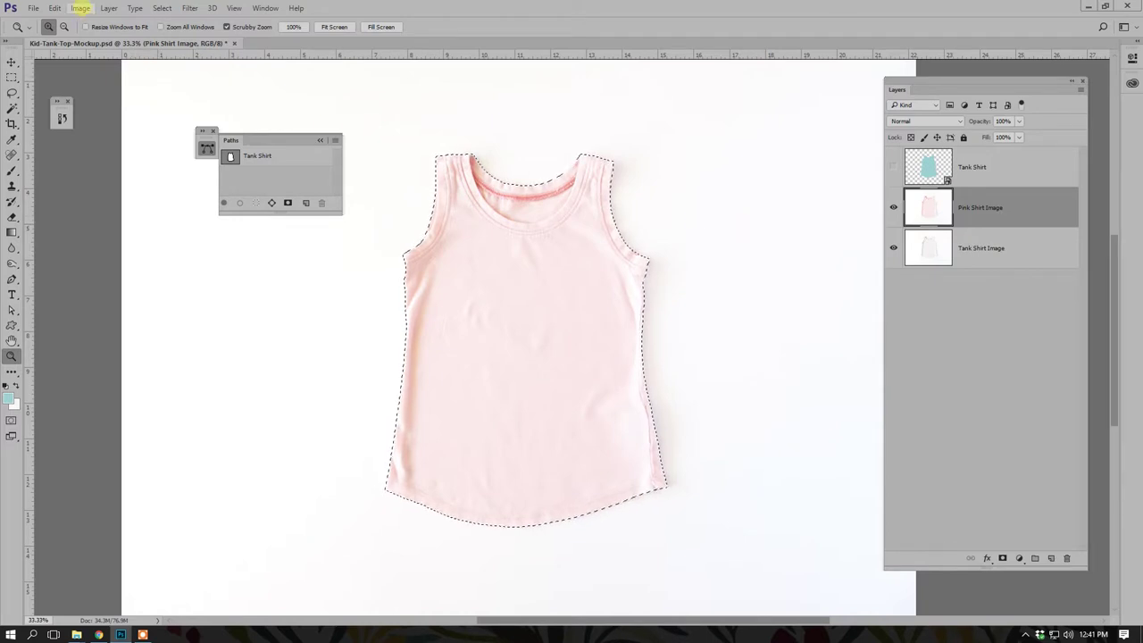
Desaturate the selected shirt on the Pink Shirt Image layer with Hue/Saturation at a Saturation of -98, and clear the selection.
{"action": "left_click", "coordinate": [80, 8]}
{"action": "mouse_move", "coordinate": [93, 37]}
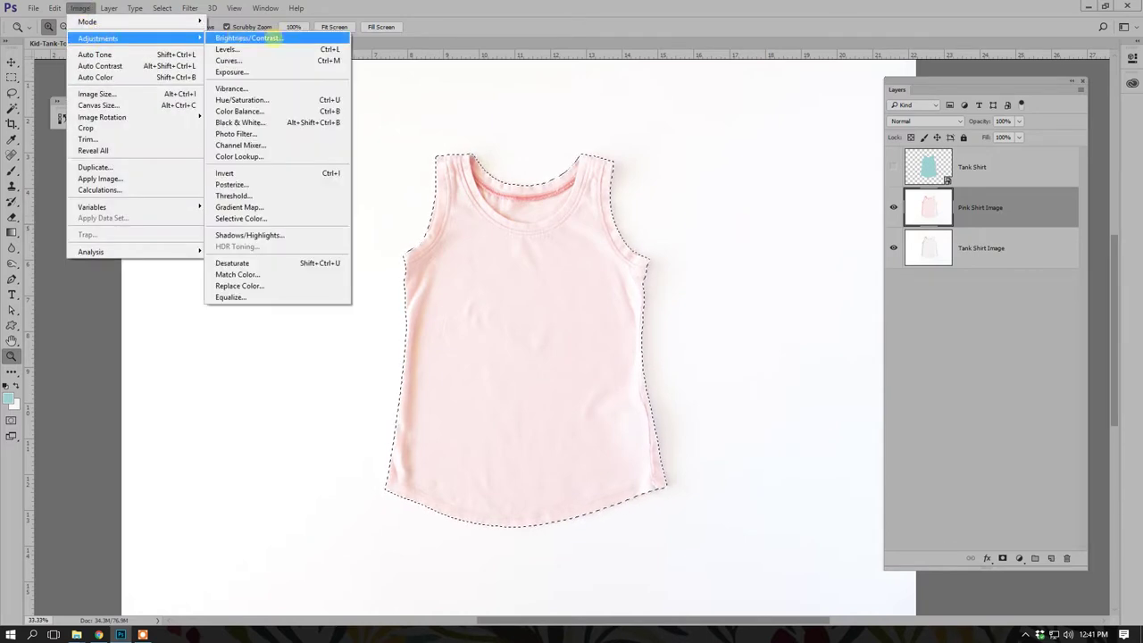
{"action": "left_click", "coordinate": [260, 99]}
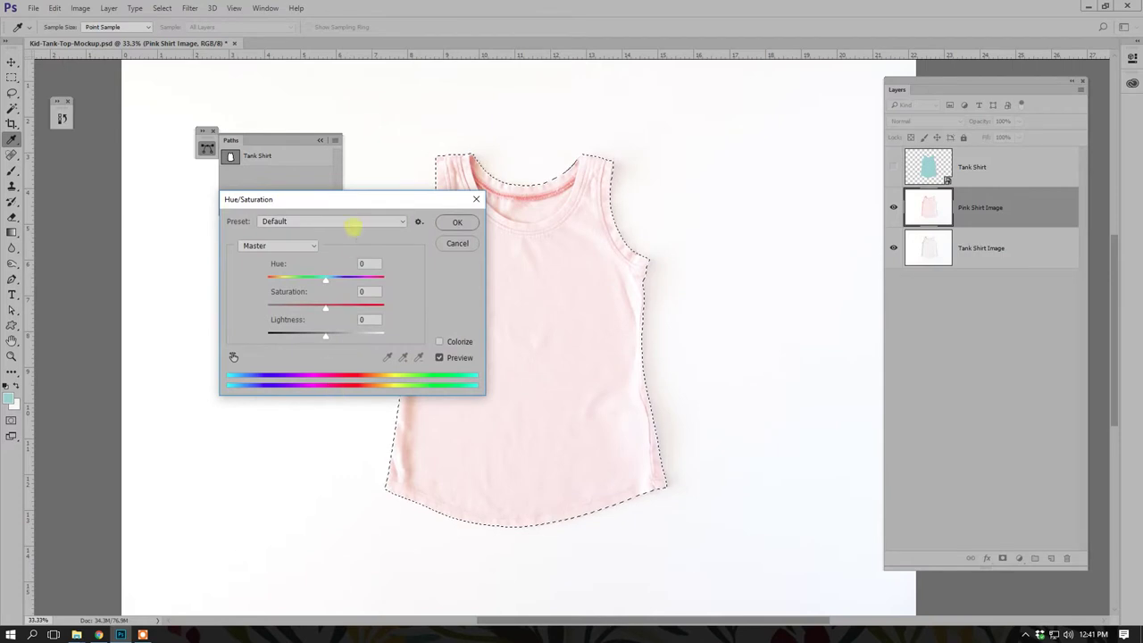
{"action": "left_click_drag", "start_coordinate": [337, 199], "coordinate": [367, 274]}
{"action": "left_click_drag", "start_coordinate": [355, 383], "coordinate": [305, 383]}
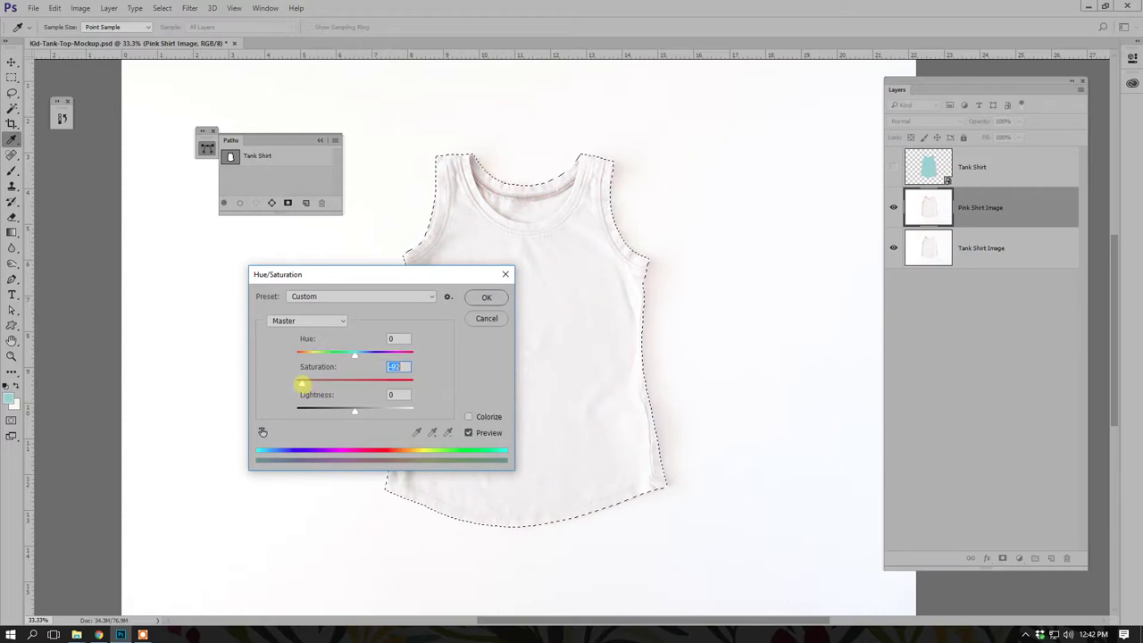
{"action": "left_click_drag", "start_coordinate": [301, 383], "coordinate": [296, 383]}
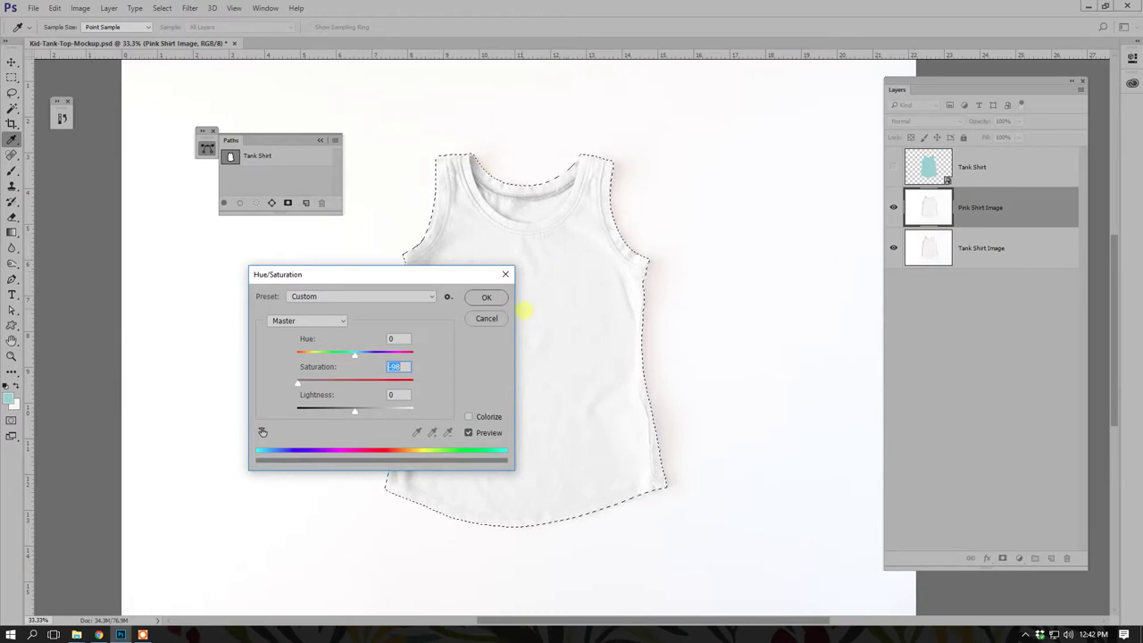
{"action": "left_click", "coordinate": [487, 298]}
{"action": "key", "text": "z"}
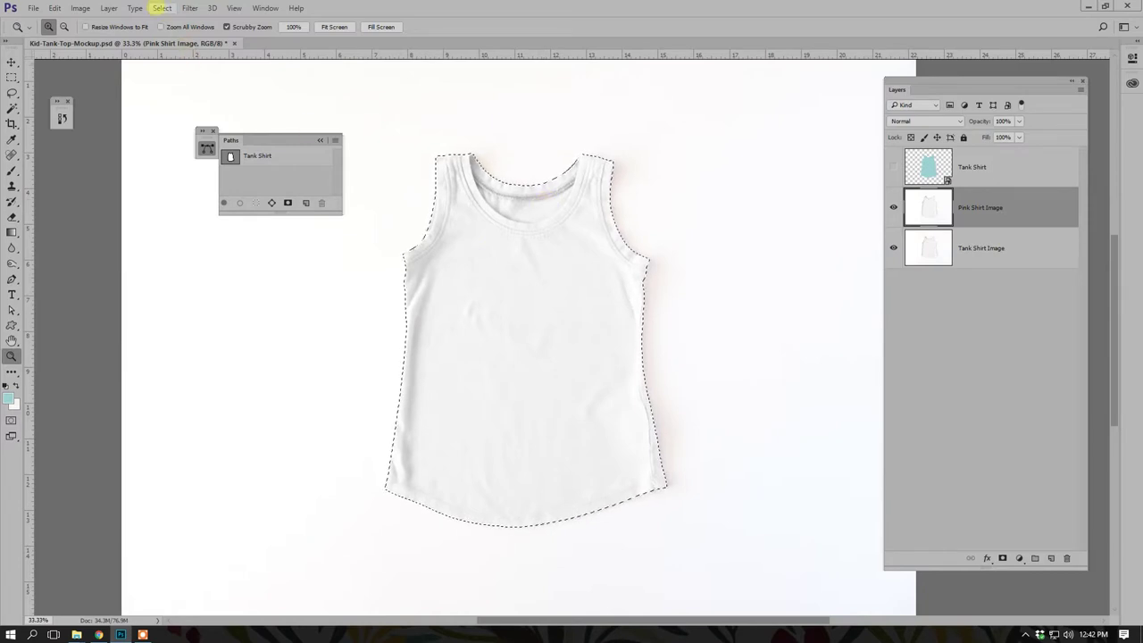
{"action": "left_click", "coordinate": [161, 8]}
{"action": "left_click", "coordinate": [168, 30]}
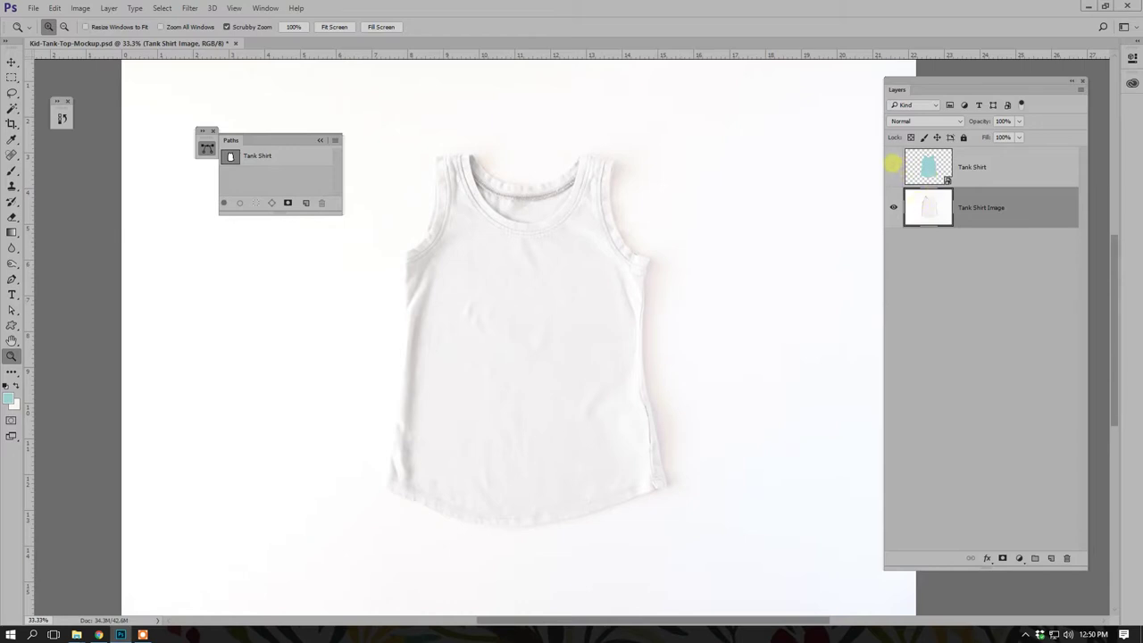
Preview the teal Tank Shirt layer over the Tank Shirt Image, and hide it again.
{"action": "left_click", "coordinate": [894, 166]}
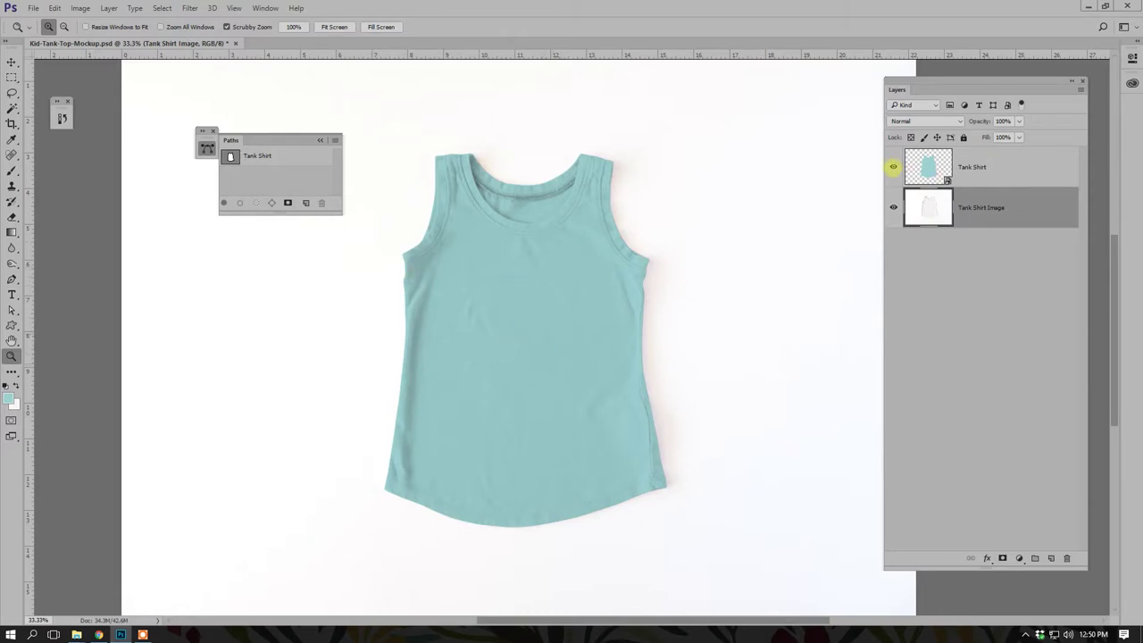
{"action": "left_click", "coordinate": [893, 166]}
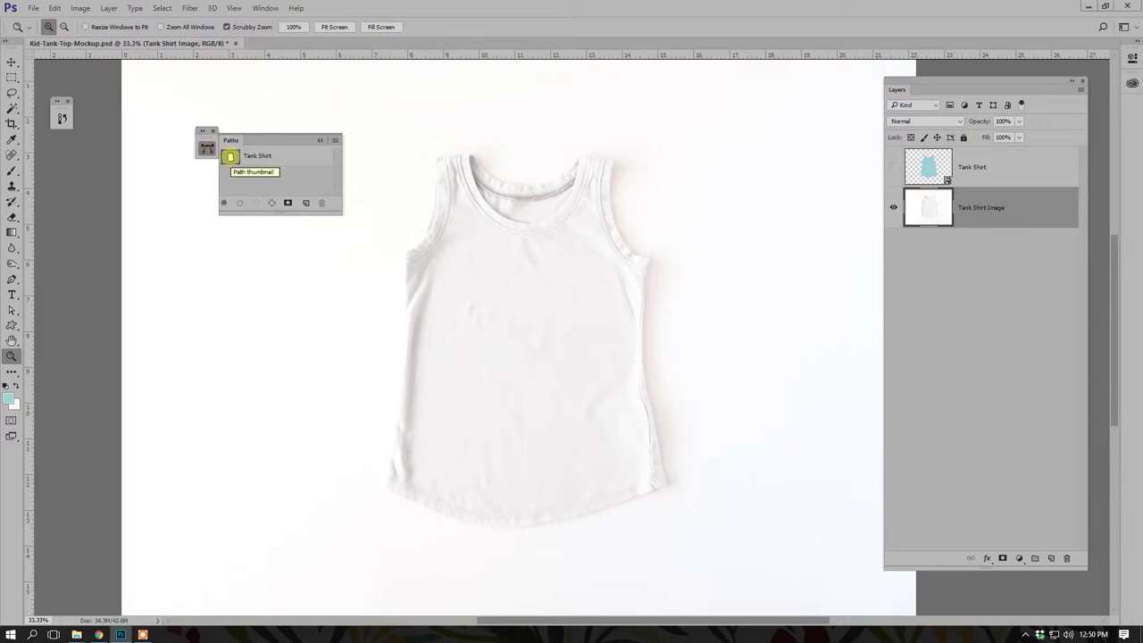
Load the Tank Shirt path as a selection and add a new layer named Tank Shirt Tutorial above Tank Shirt Image.
{"action": "left_click", "coordinate": [230, 157], "text": "ctrl"}
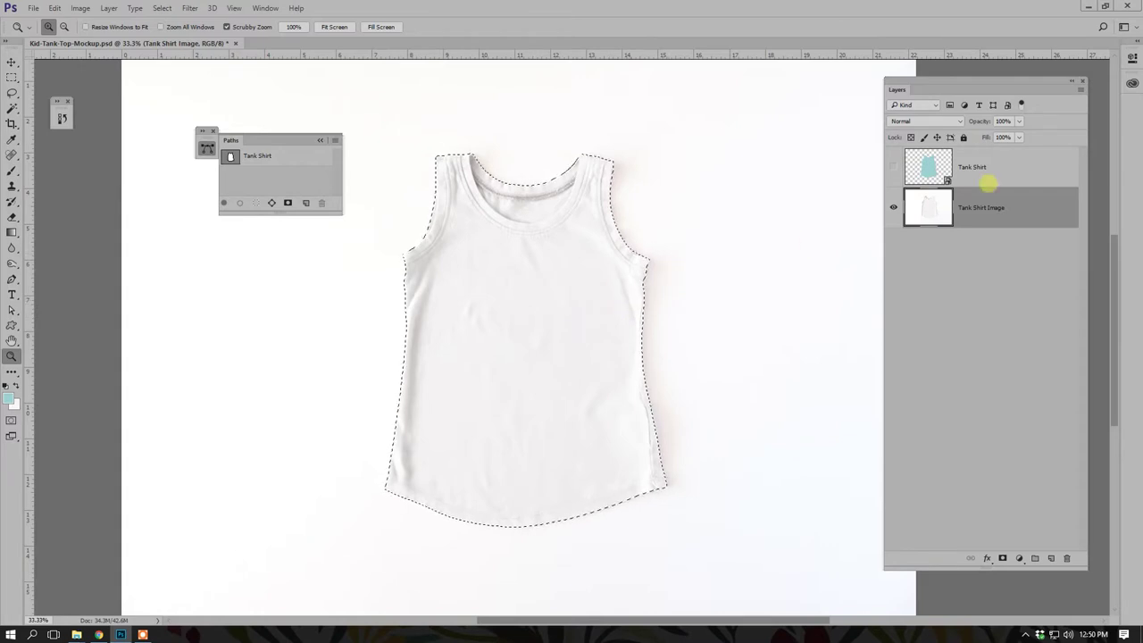
{"action": "left_click", "coordinate": [1080, 89]}
{"action": "left_click", "coordinate": [1027, 99]}
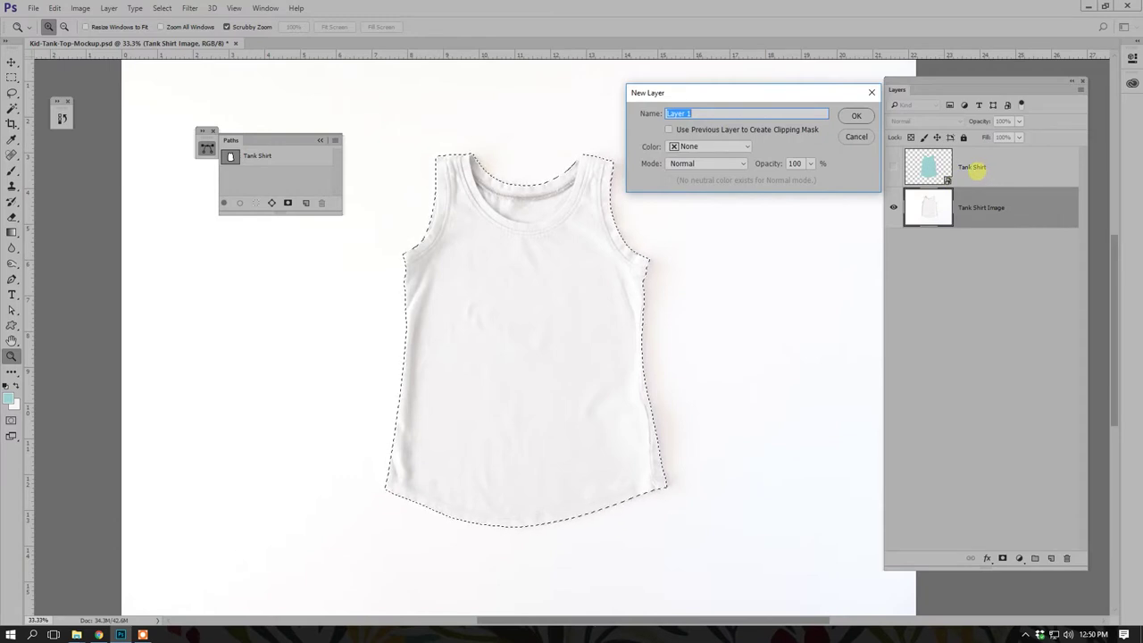
{"action": "type", "text": "Tank Shirt Tutorial"}
{"action": "left_click", "coordinate": [855, 116]}
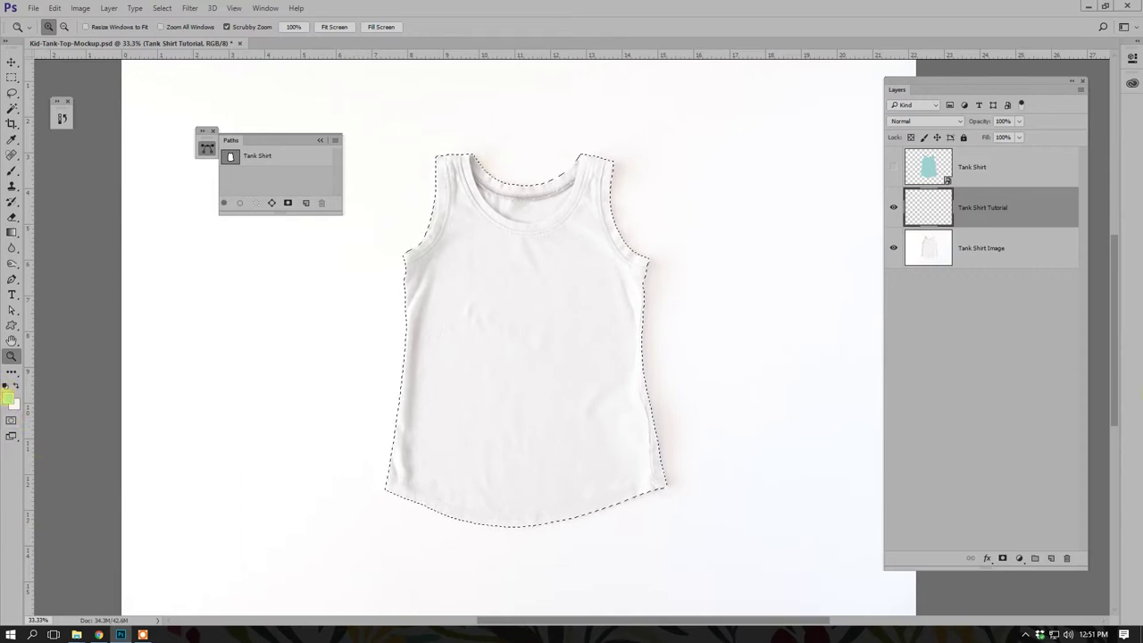
Fill the shirt selection on Tank Shirt Tutorial with the foreground color #9cd1d3 at 100% opacity, and set the layer's blend mode to Multiply.
{"action": "left_click", "coordinate": [7, 396]}
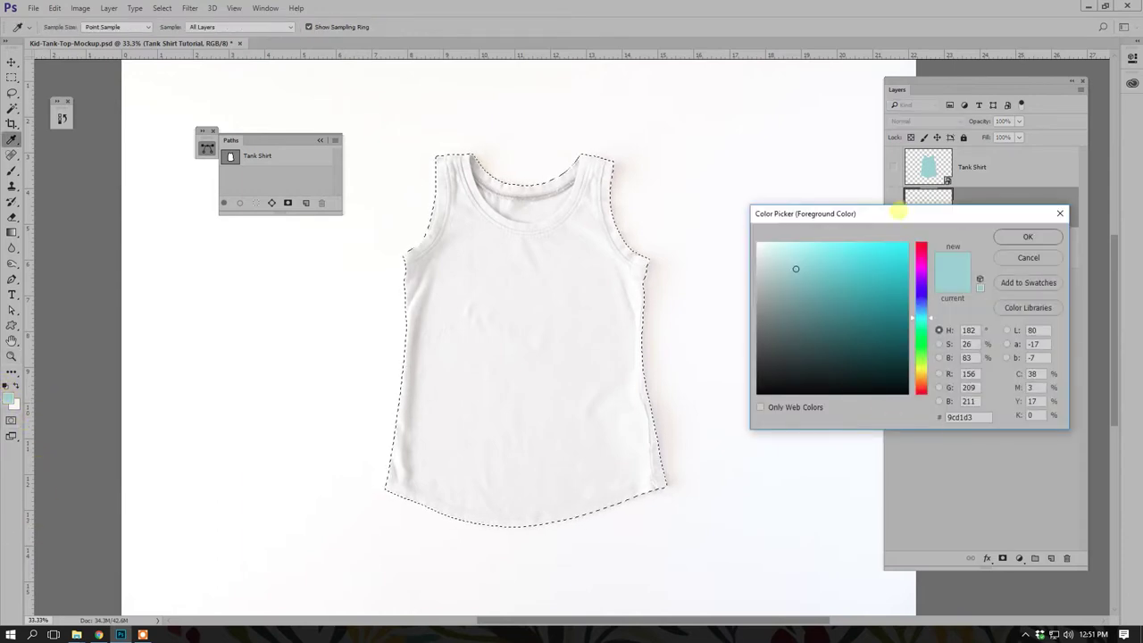
{"action": "left_click_drag", "start_coordinate": [898, 212], "coordinate": [613, 106]}
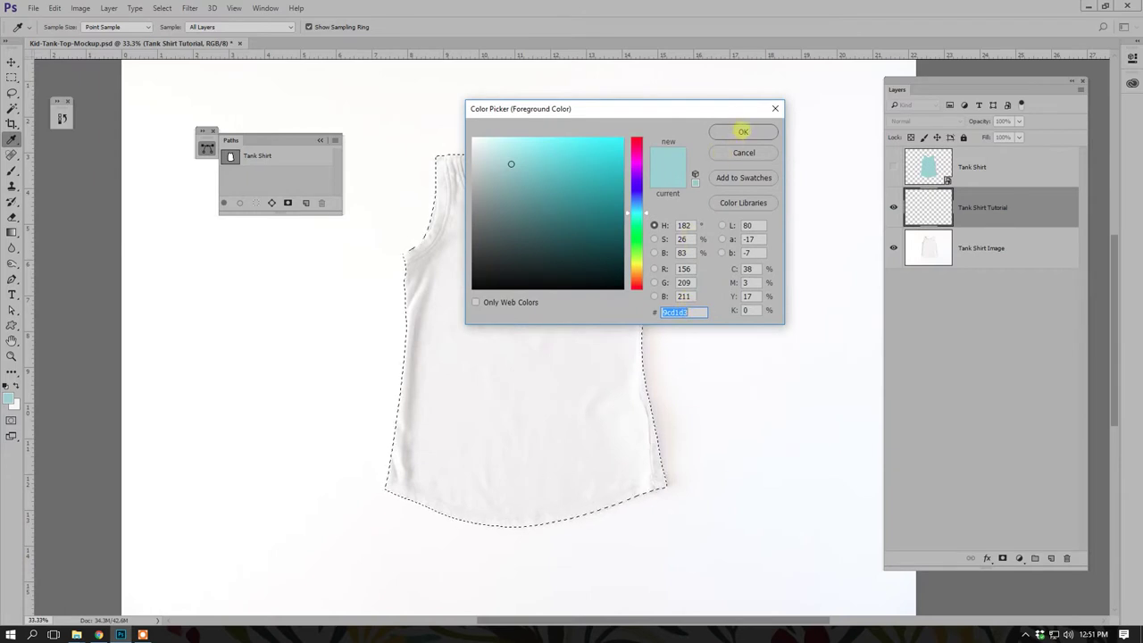
{"action": "left_click", "coordinate": [744, 152]}
{"action": "key", "text": "z"}
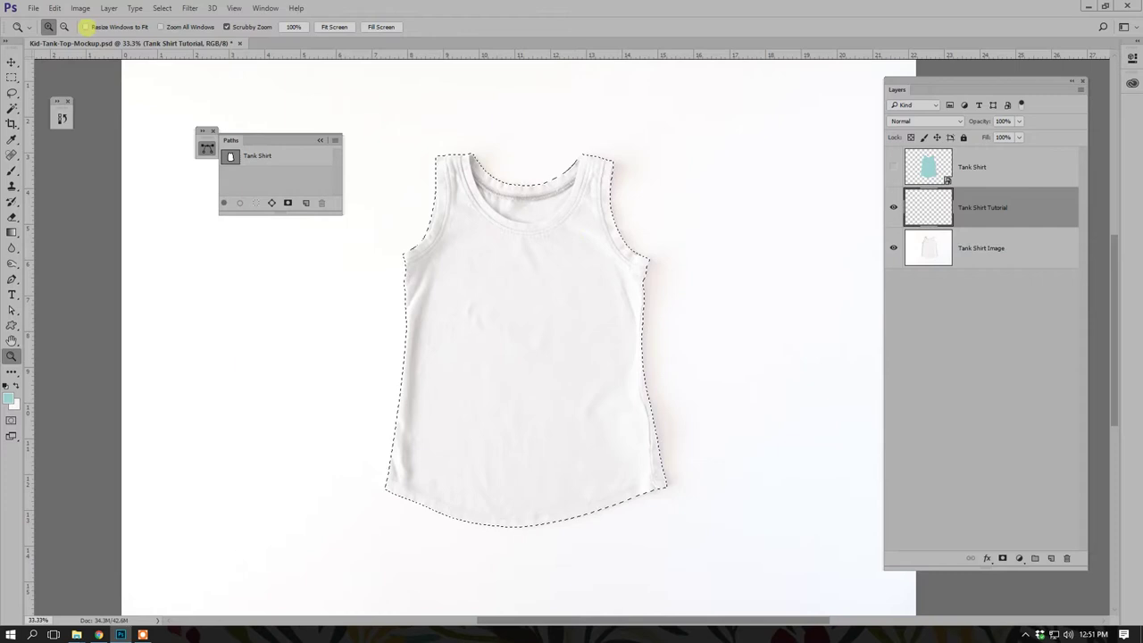
{"action": "left_click", "coordinate": [54, 8]}
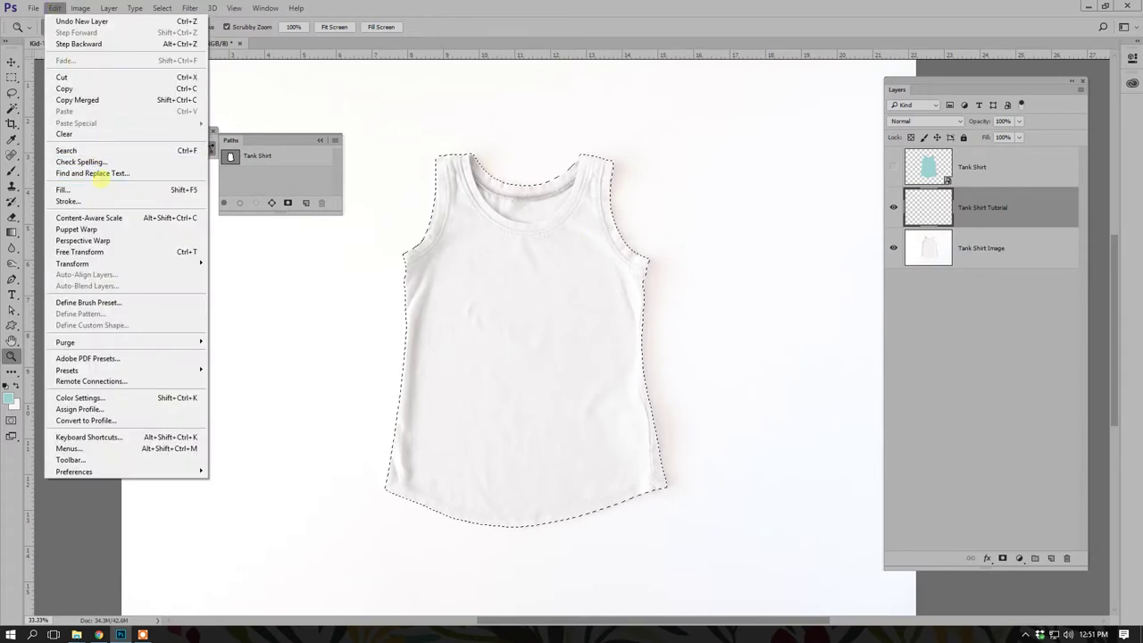
{"action": "left_click", "coordinate": [101, 188]}
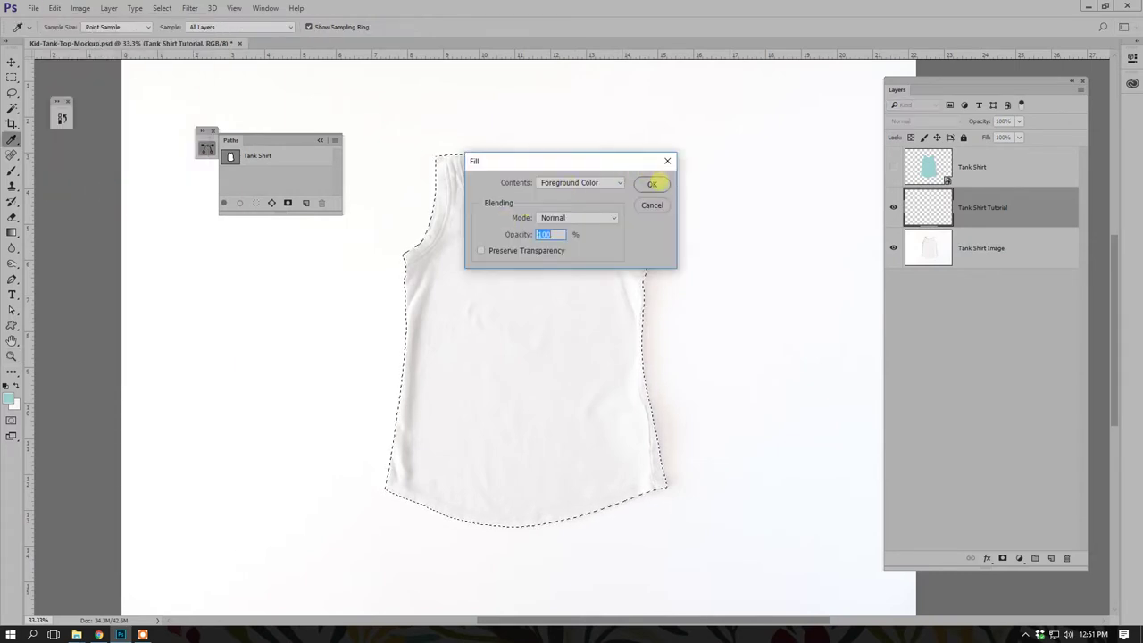
{"action": "left_click", "coordinate": [654, 184]}
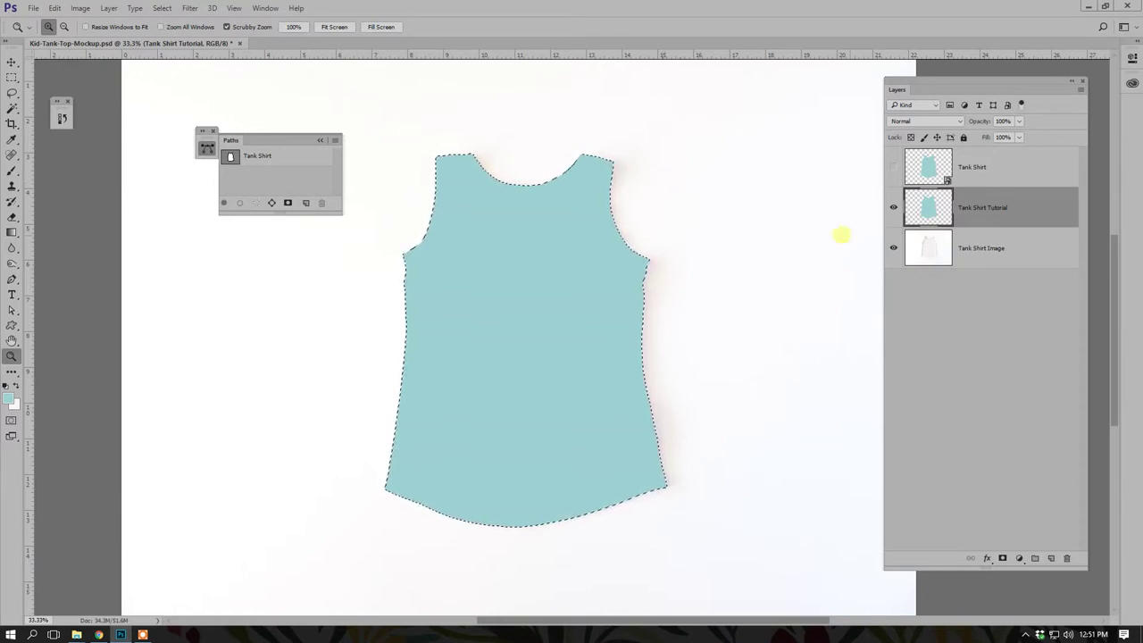
{"action": "left_click", "coordinate": [957, 120]}
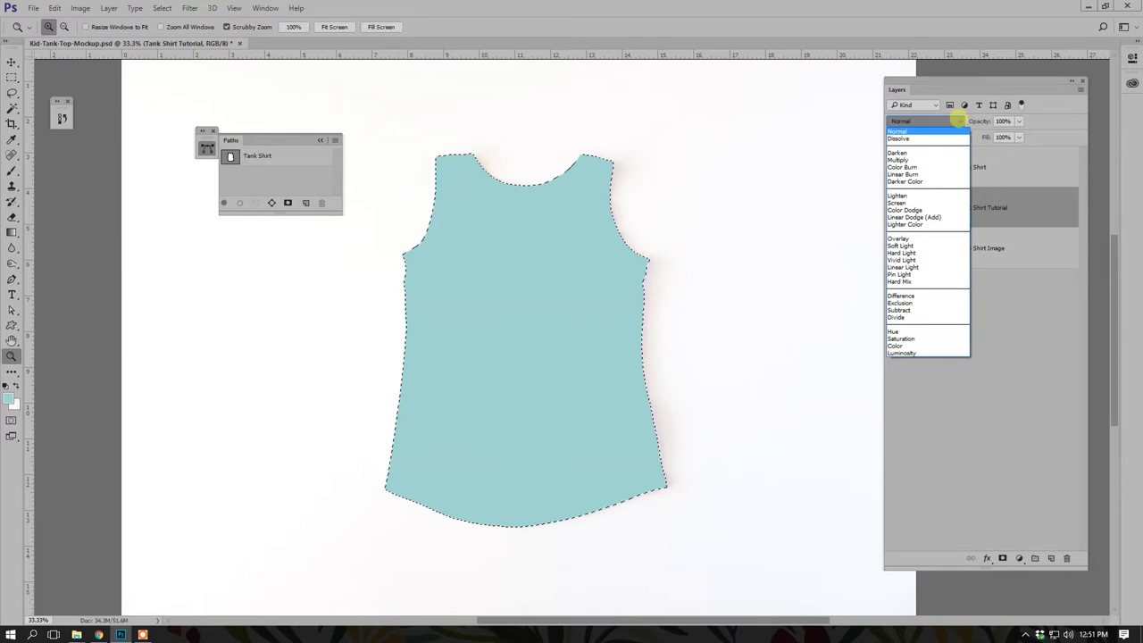
{"action": "left_click", "coordinate": [929, 160]}
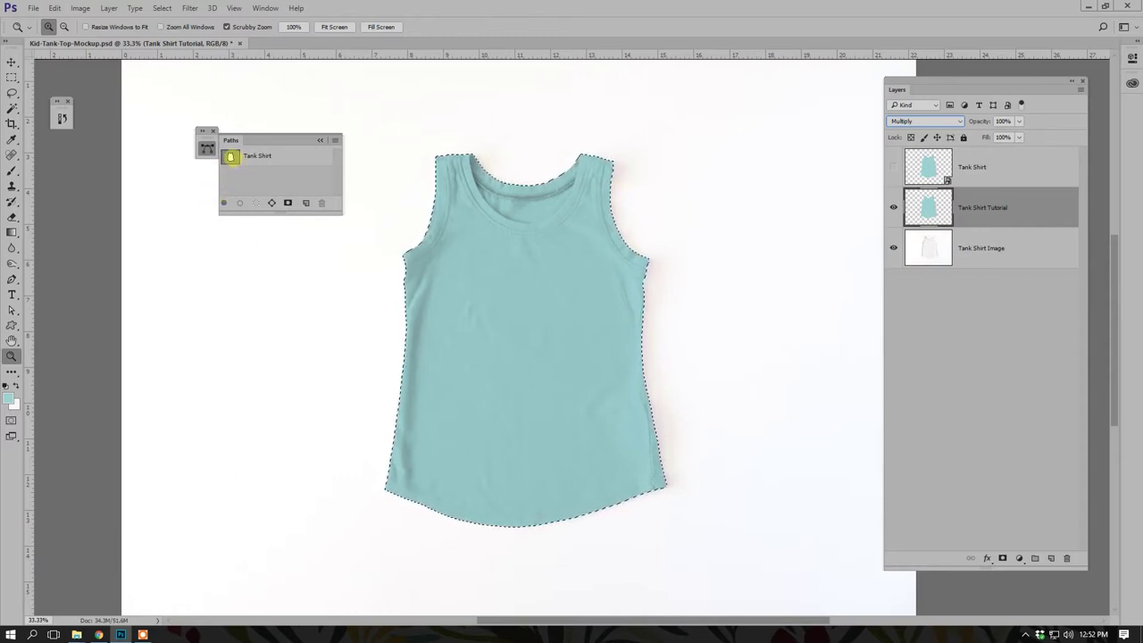
{"action": "left_click_drag", "start_coordinate": [11, 309], "coordinate": [53, 323]}
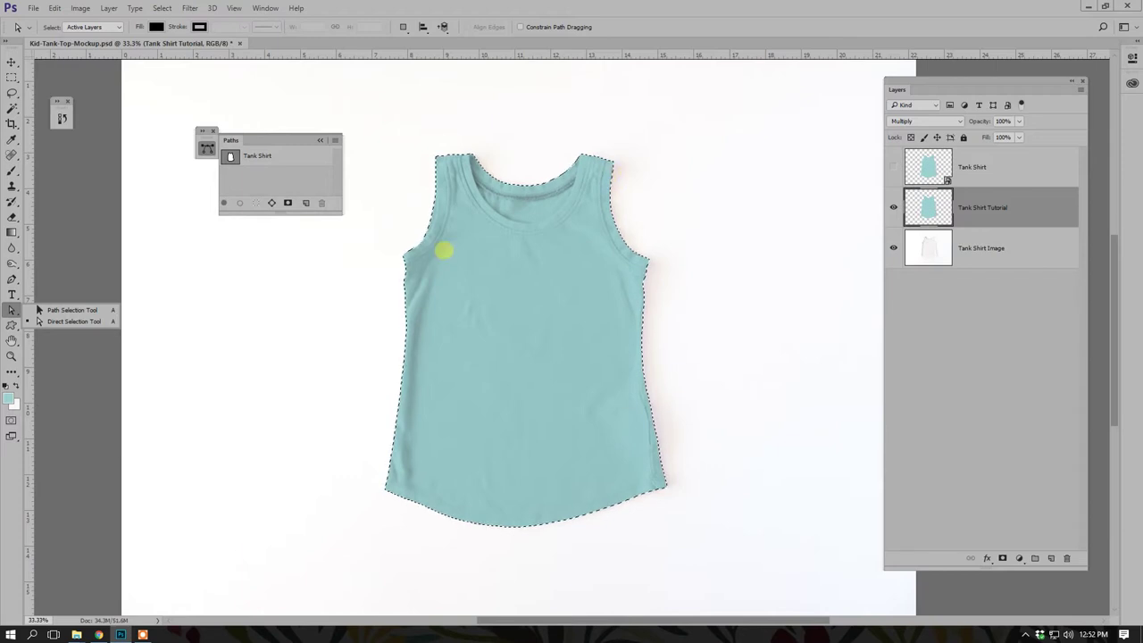
{"action": "left_click", "coordinate": [11, 310]}
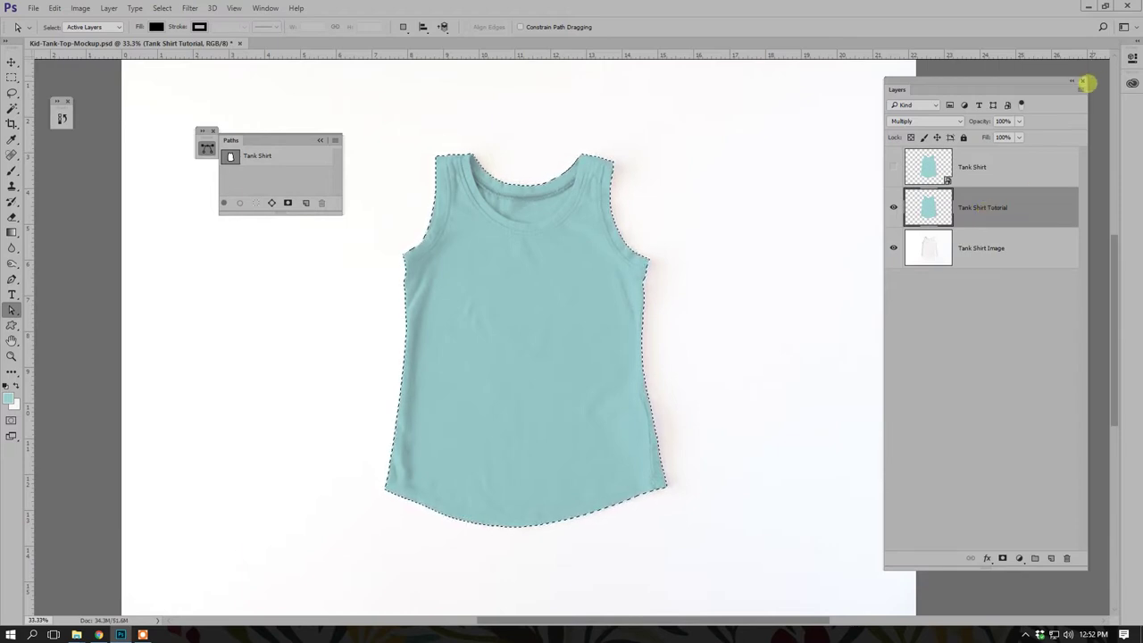
Convert the Tank Shirt Tutorial layer to a Smart Object, and open the contents of the Tank Shirt smart object.
{"action": "left_click", "coordinate": [1081, 89]}
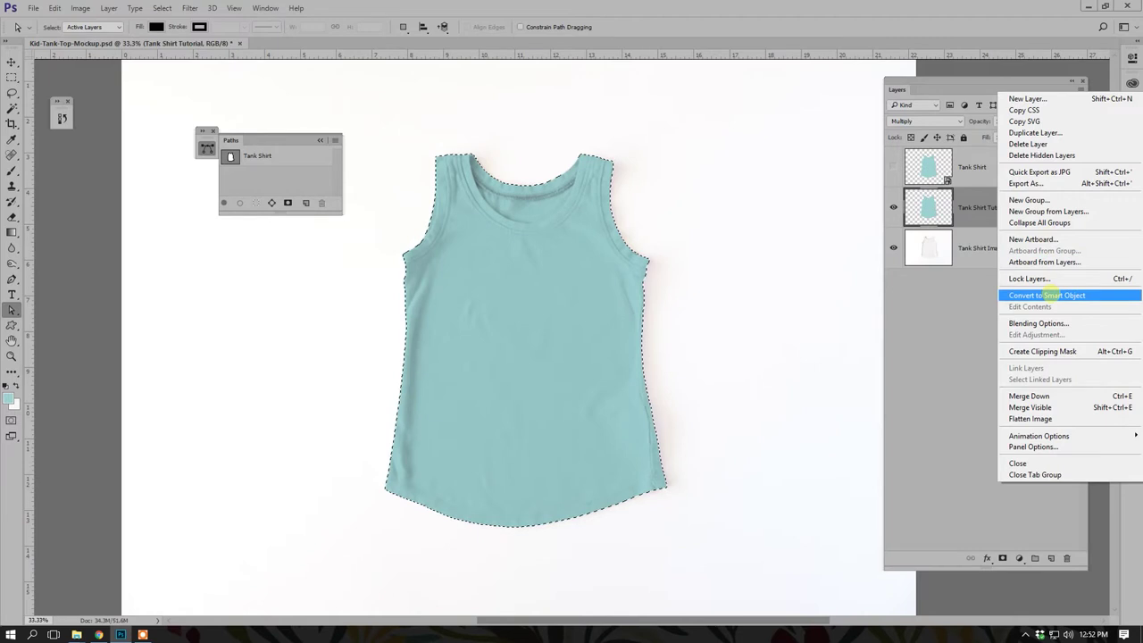
{"action": "left_click", "coordinate": [1047, 295]}
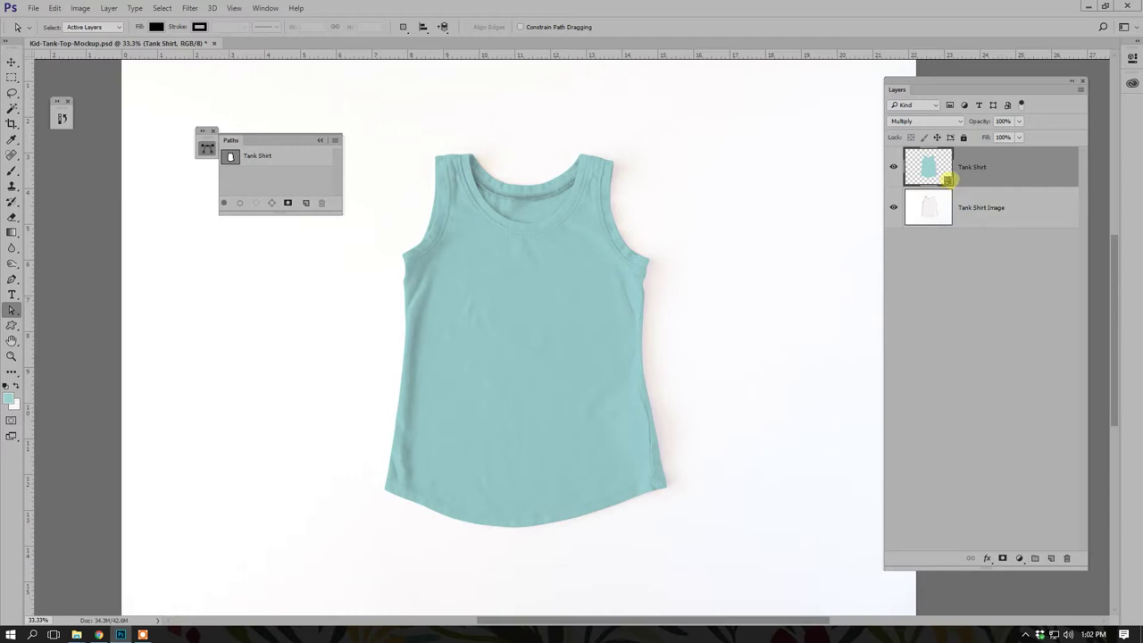
{"action": "double_click", "coordinate": [946, 180]}
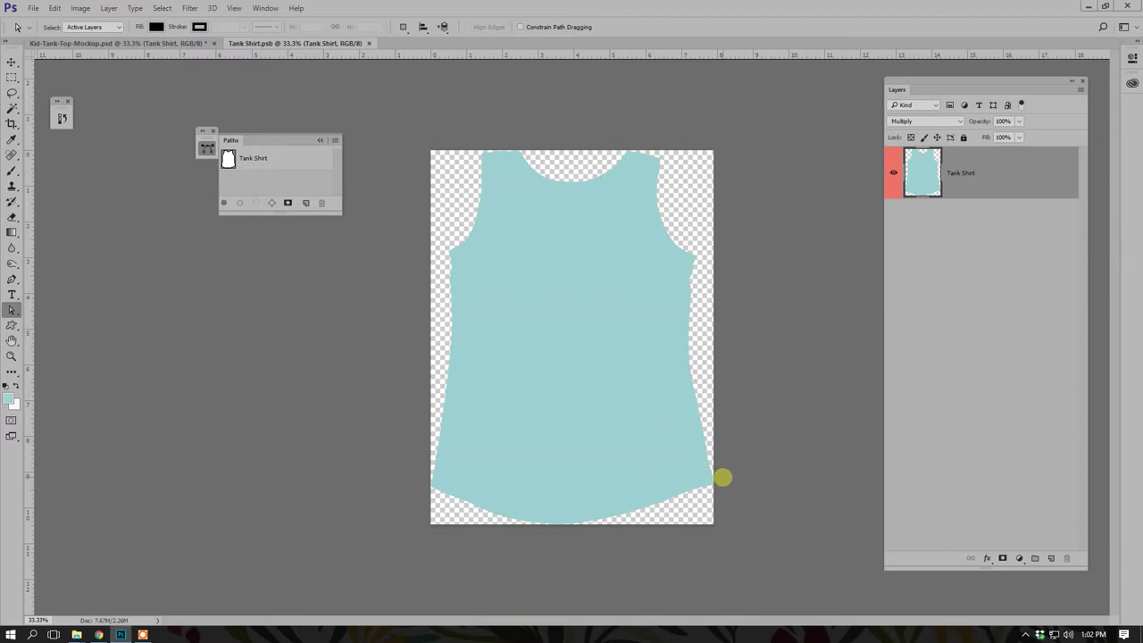
Place the darling-days-pattern-for-tutorial image as an embedded object above the Tank Shirt layer.
{"action": "left_click", "coordinate": [30, 8]}
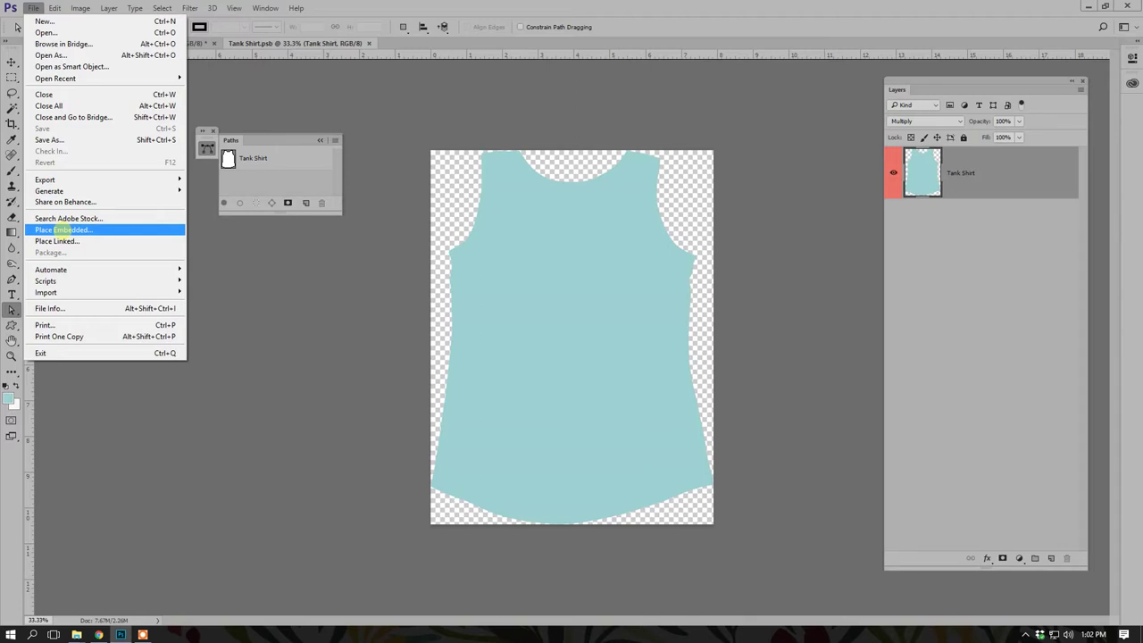
{"action": "left_click", "coordinate": [61, 229]}
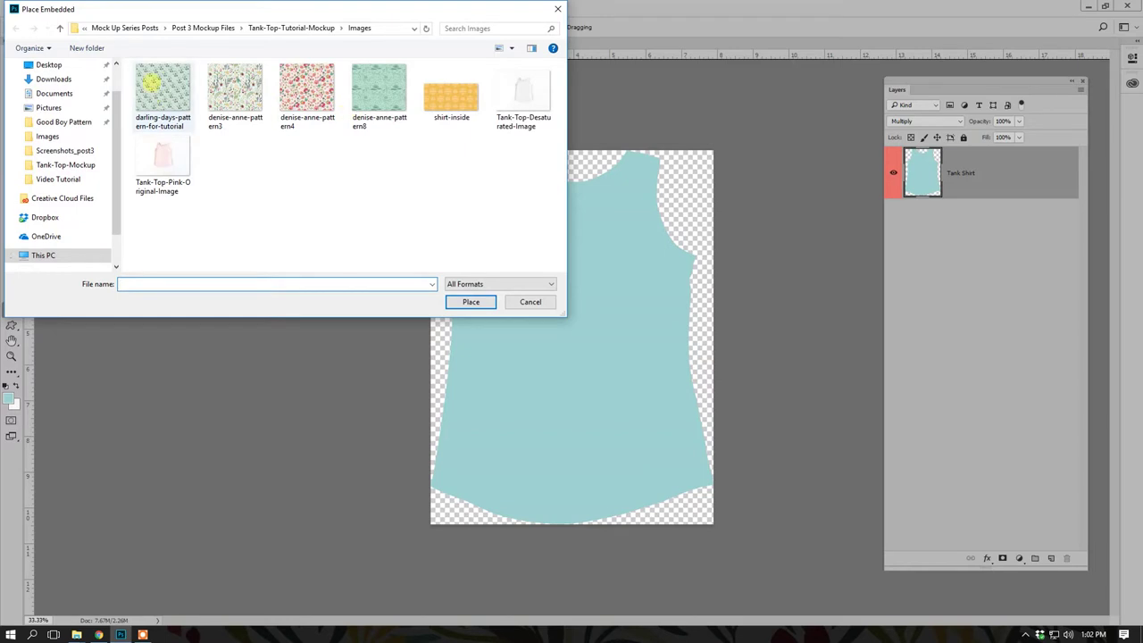
{"action": "left_click", "coordinate": [157, 94]}
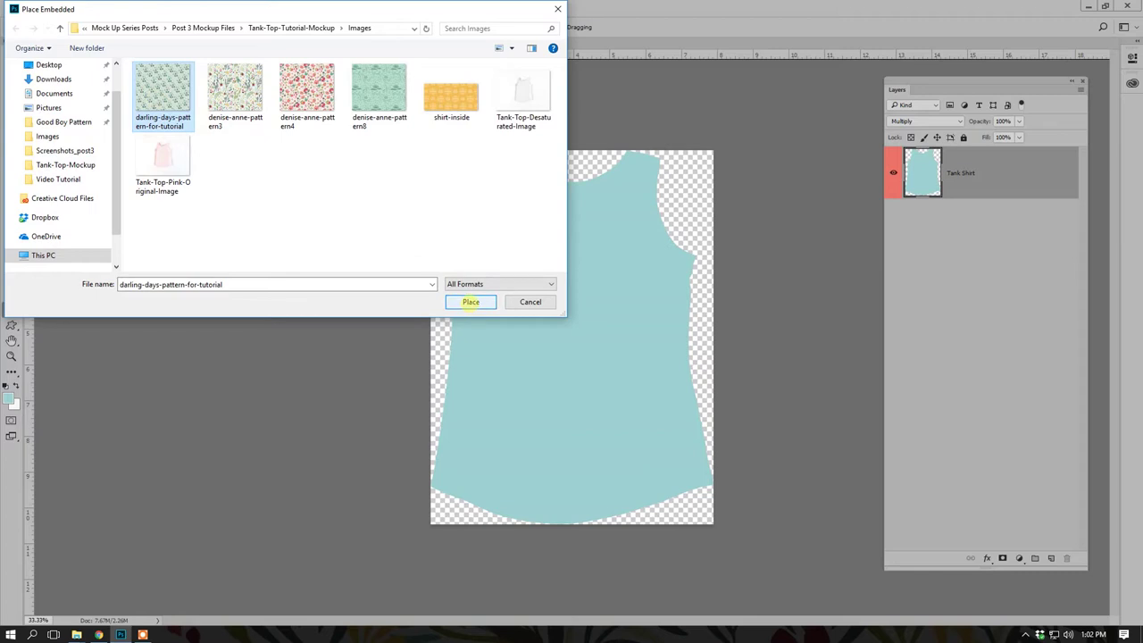
{"action": "left_click", "coordinate": [470, 302]}
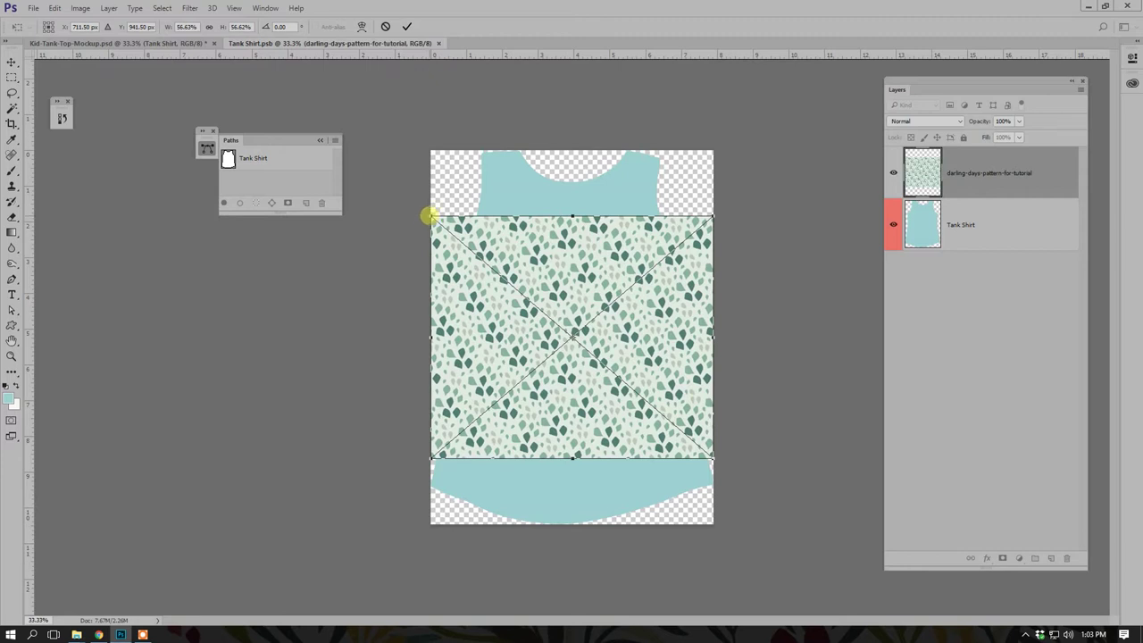
Scale the placed pattern to about 88.5% and center it so it covers the whole canvas.
{"action": "left_click_drag", "start_coordinate": [430, 216], "coordinate": [370, 115]}
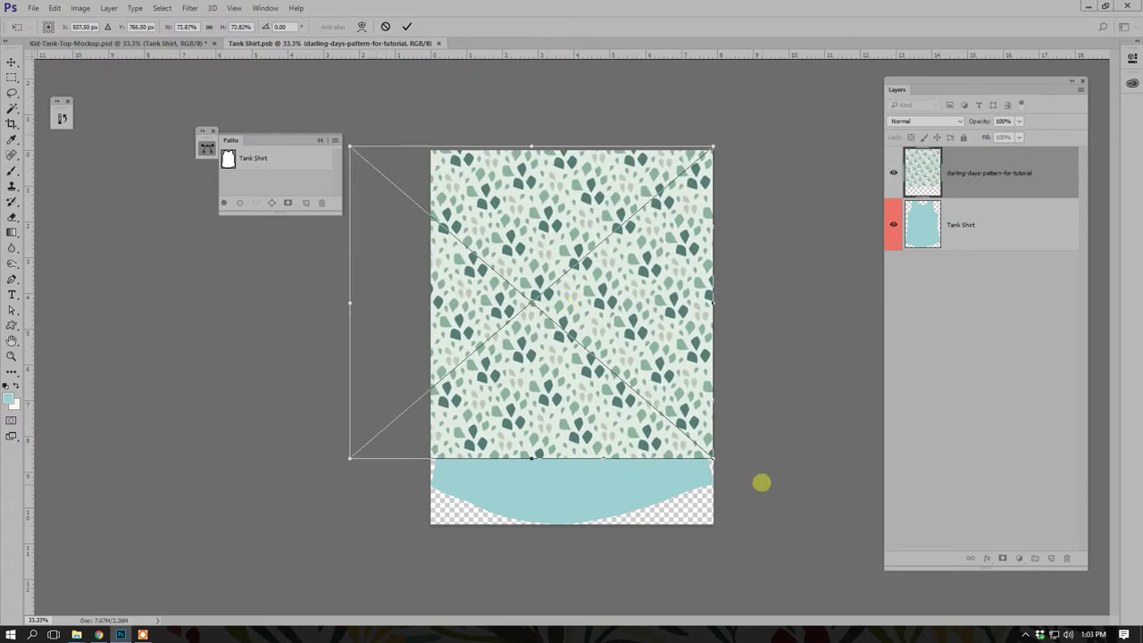
{"action": "left_click_drag", "start_coordinate": [712, 456], "coordinate": [766, 548]}
{"action": "left_click_drag", "start_coordinate": [580, 435], "coordinate": [587, 434]}
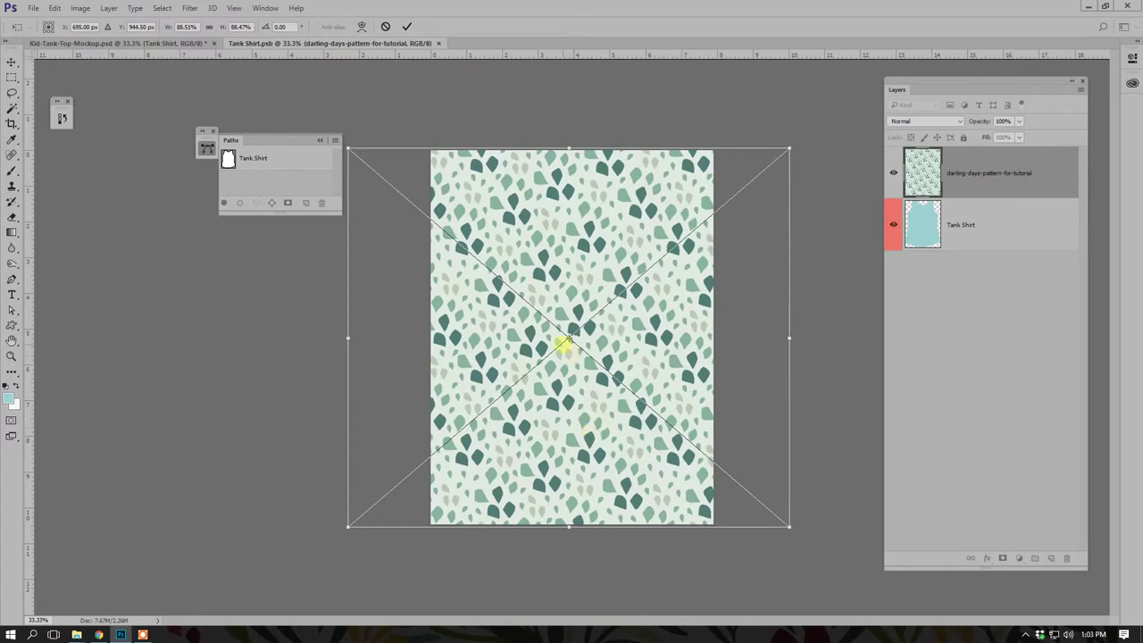
{"action": "key", "text": "a"}
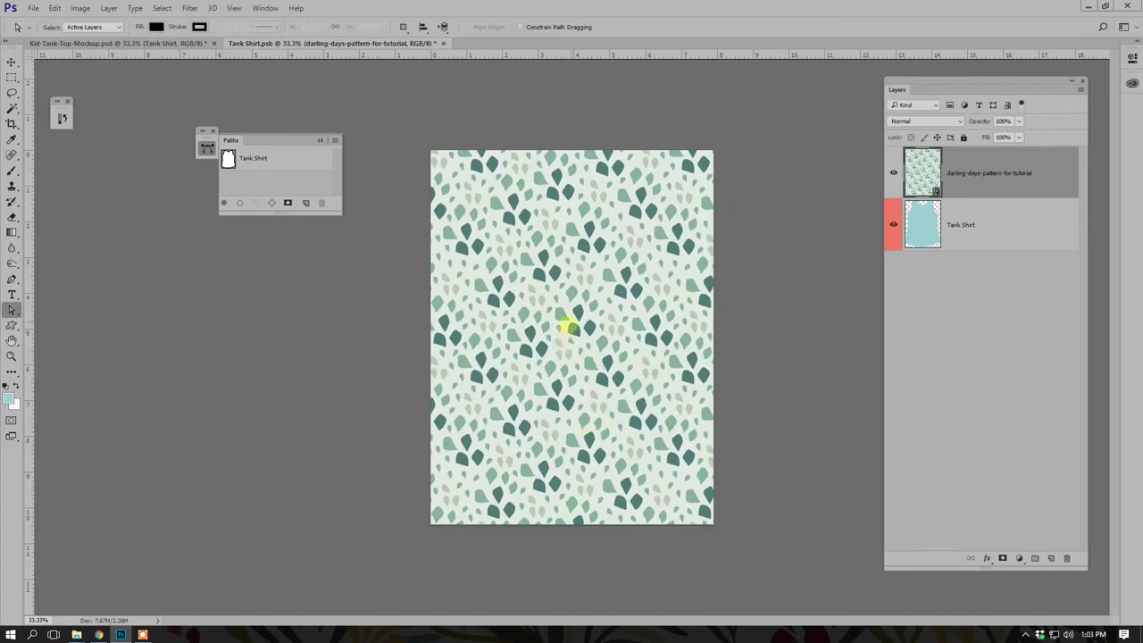
Move the pattern layer beneath Tank Shirt to compare its coverage with the shirt shape, and restore the layer order.
{"action": "left_click_drag", "start_coordinate": [980, 171], "coordinate": [974, 290]}
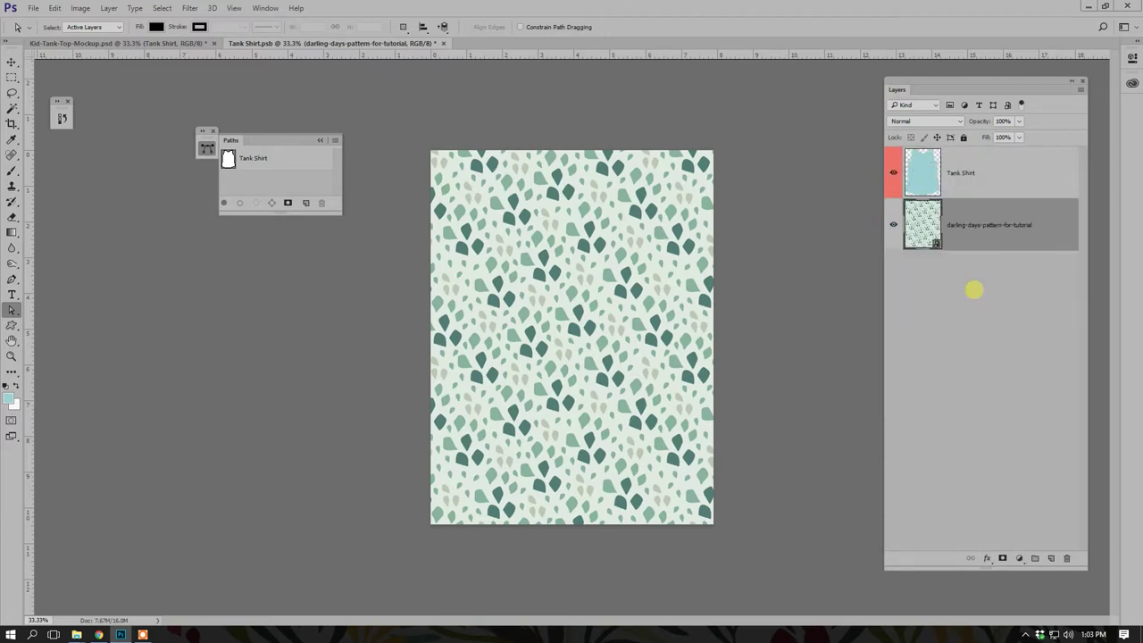
{"action": "left_click", "coordinate": [972, 173]}
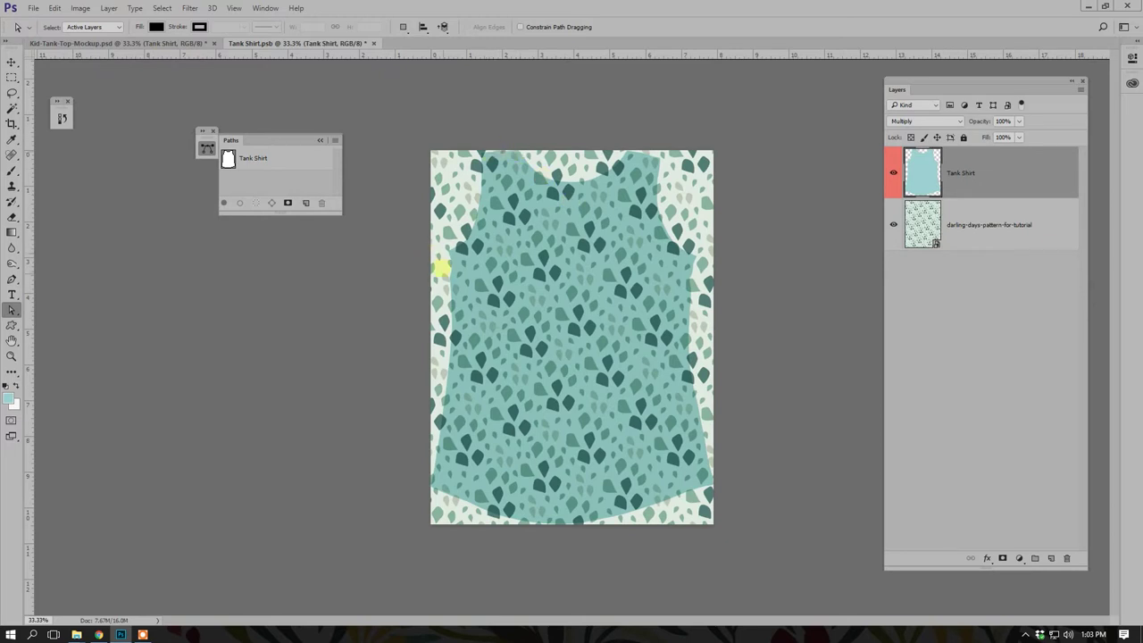
{"action": "left_click_drag", "start_coordinate": [561, 532], "coordinate": [630, 510]}
{"action": "left_click_drag", "start_coordinate": [957, 166], "coordinate": [958, 283]}
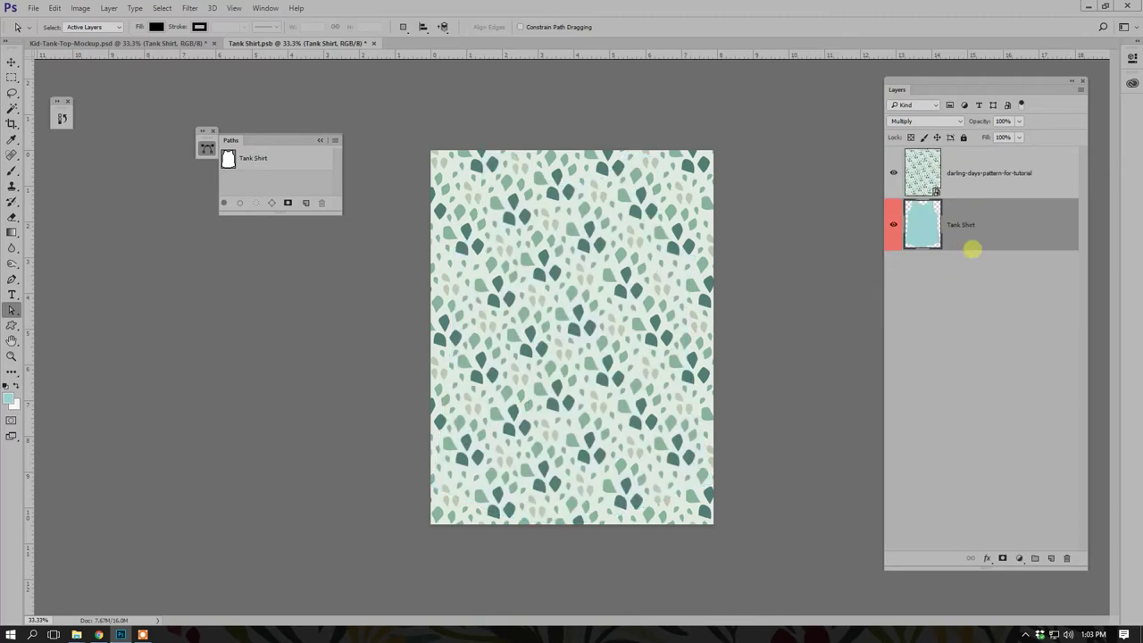
Hide the teal Tank Shirt layer beneath the pattern, and close Tank Shirt.psb with its changes saved.
{"action": "left_click", "coordinate": [982, 173]}
{"action": "left_click", "coordinate": [894, 225]}
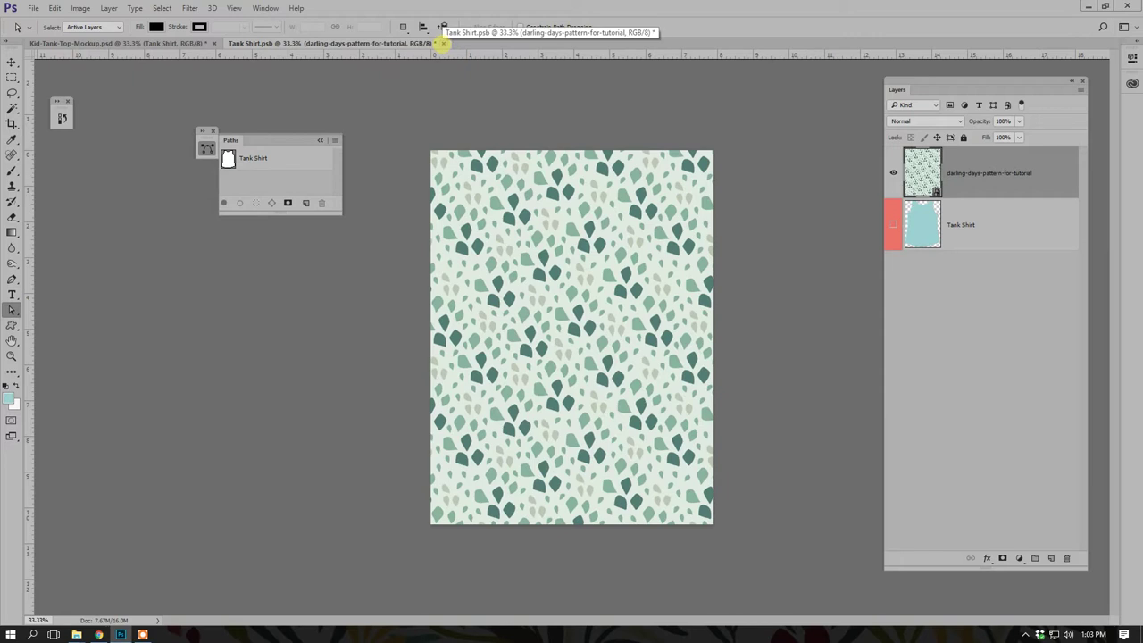
{"action": "left_click", "coordinate": [442, 43]}
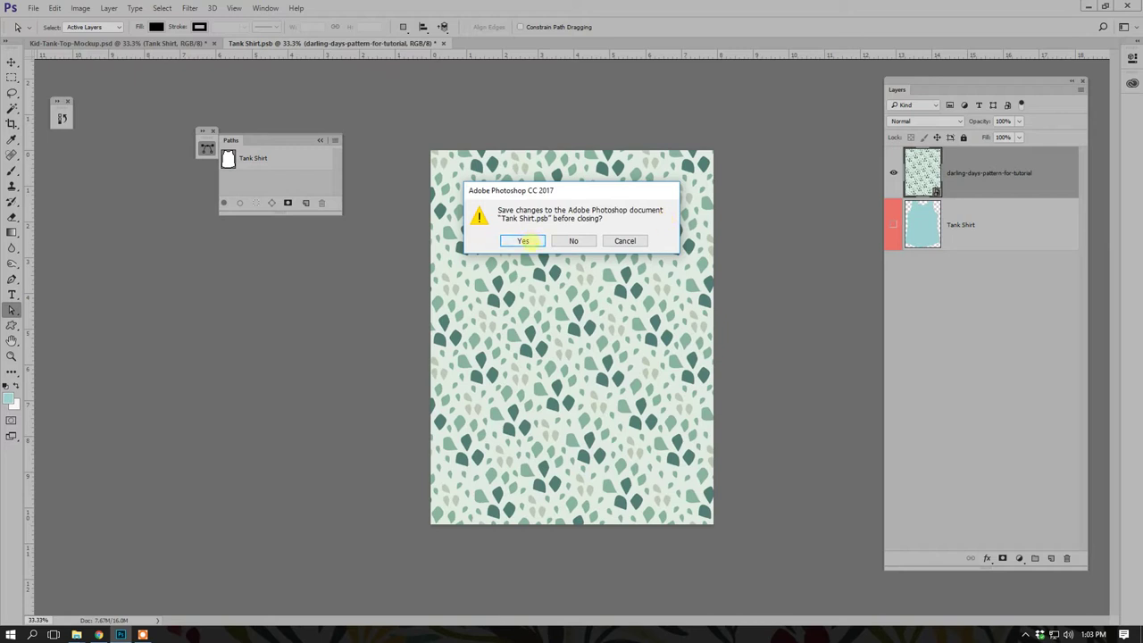
{"action": "left_click", "coordinate": [523, 241]}
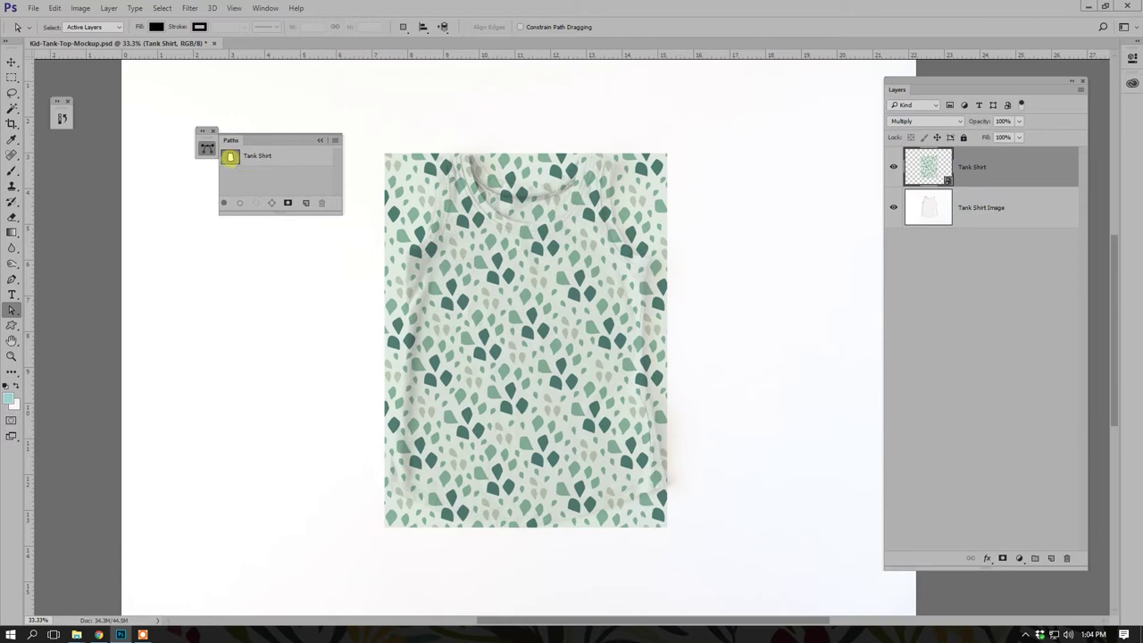
Load the Tank Shirt path as a selection and add it as a layer mask on the Tank Shirt layer.
{"action": "left_click", "coordinate": [229, 157], "text": "ctrl"}
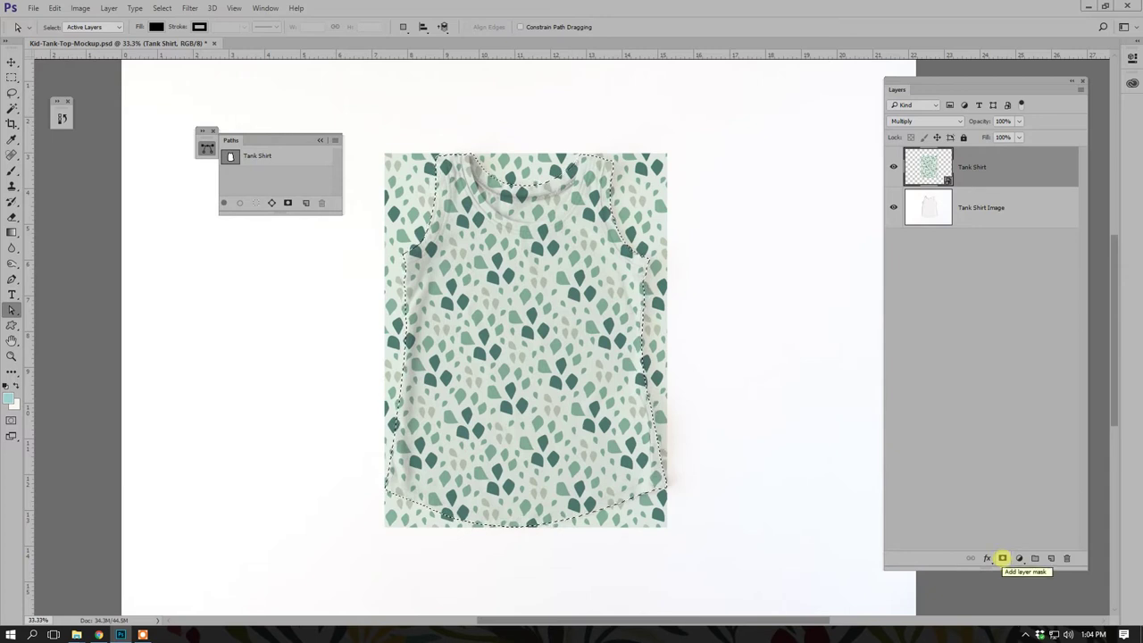
{"action": "left_click", "coordinate": [1002, 558]}
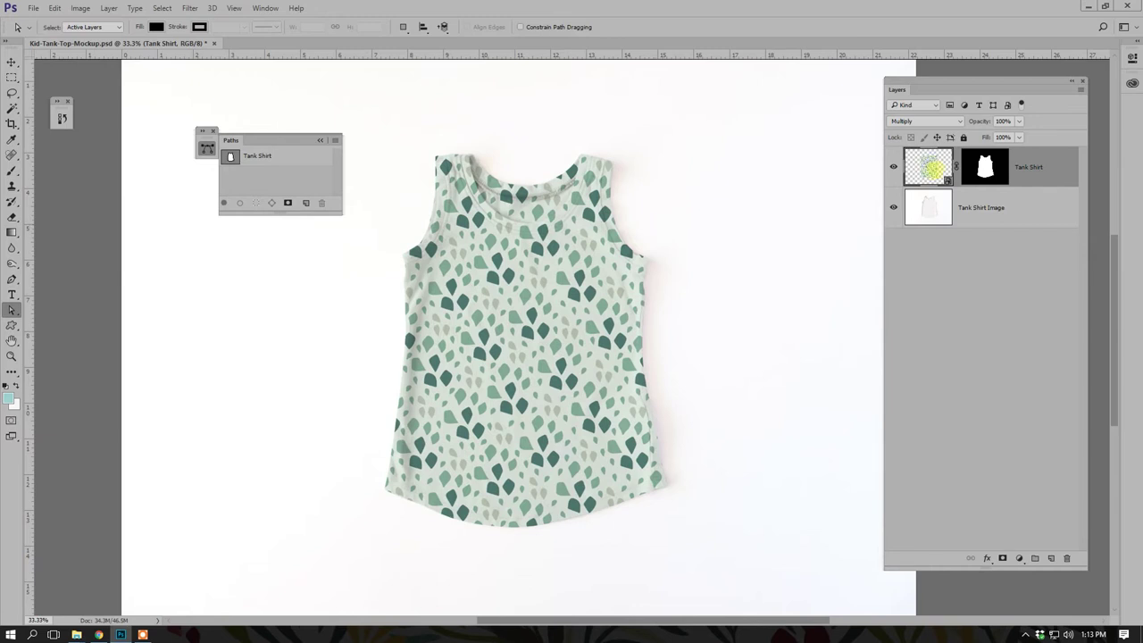
Apply the Displace filter at horizontal and vertical scale 10, with Stretch To Fit, Repeat Edge Pixels and the Tank-Top-Displacement map.
{"action": "left_click", "coordinate": [191, 8]}
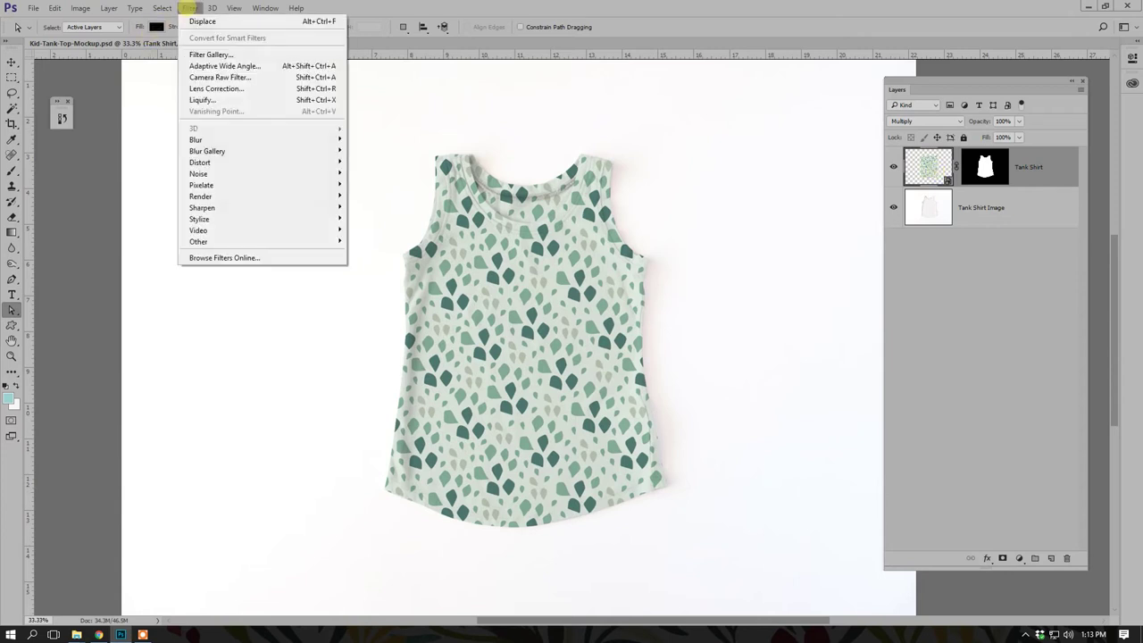
{"action": "mouse_move", "coordinate": [203, 163]}
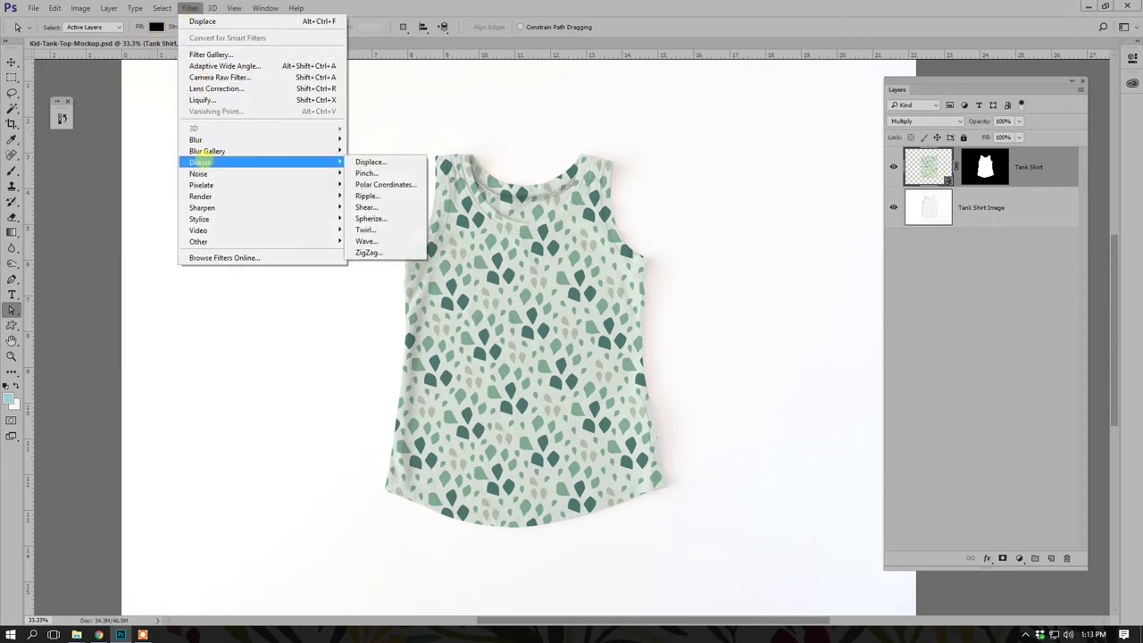
{"action": "left_click", "coordinate": [369, 162]}
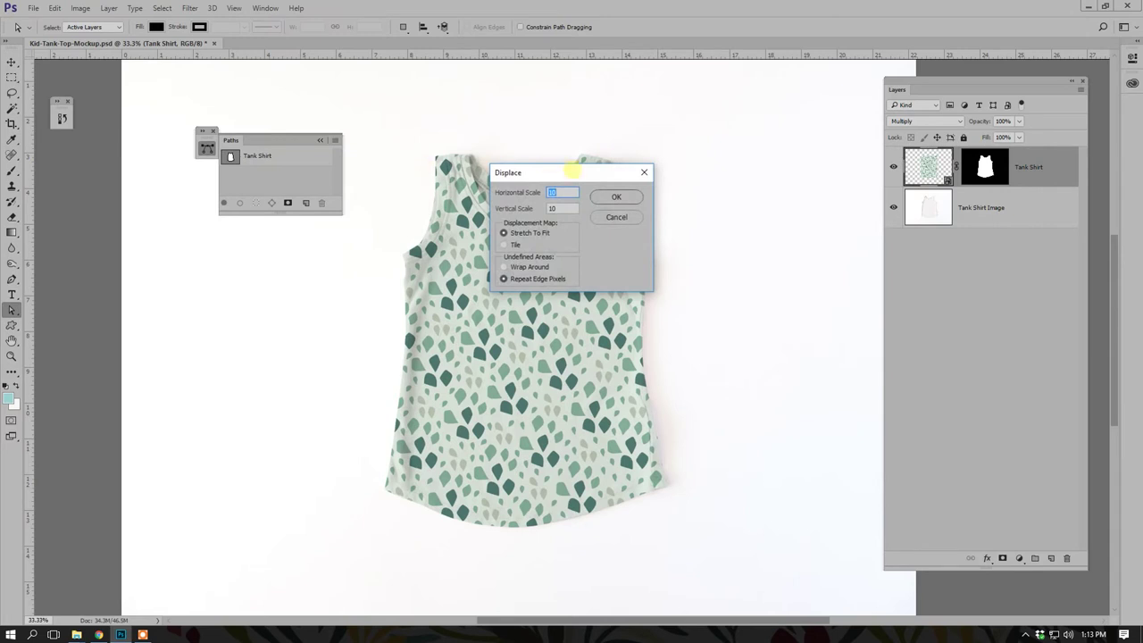
{"action": "left_click", "coordinate": [617, 196]}
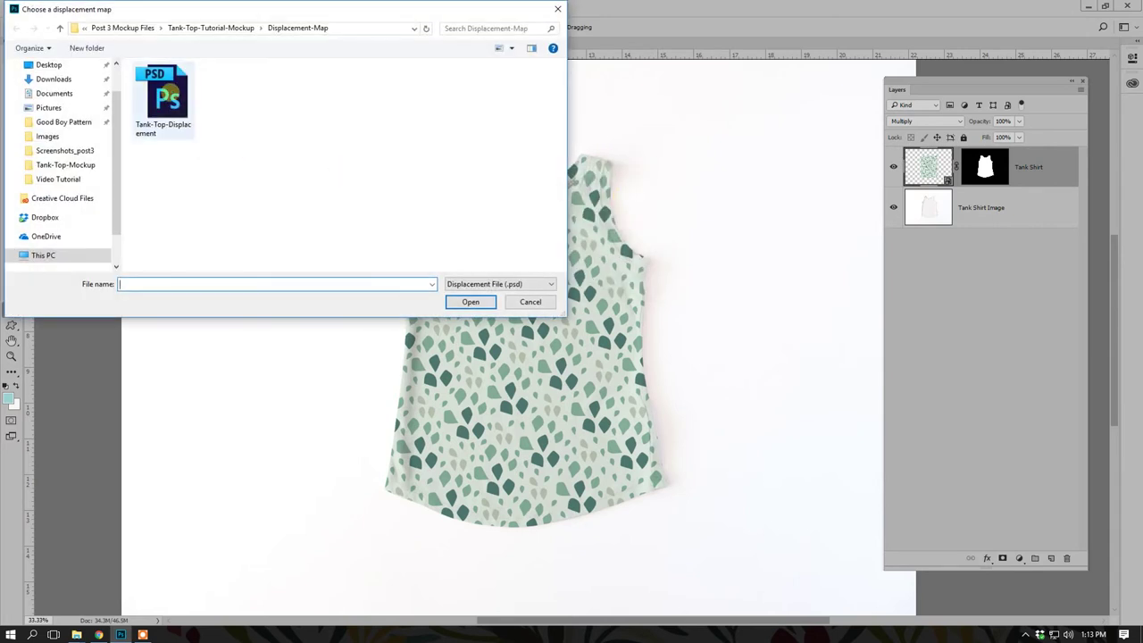
{"action": "left_click", "coordinate": [170, 91]}
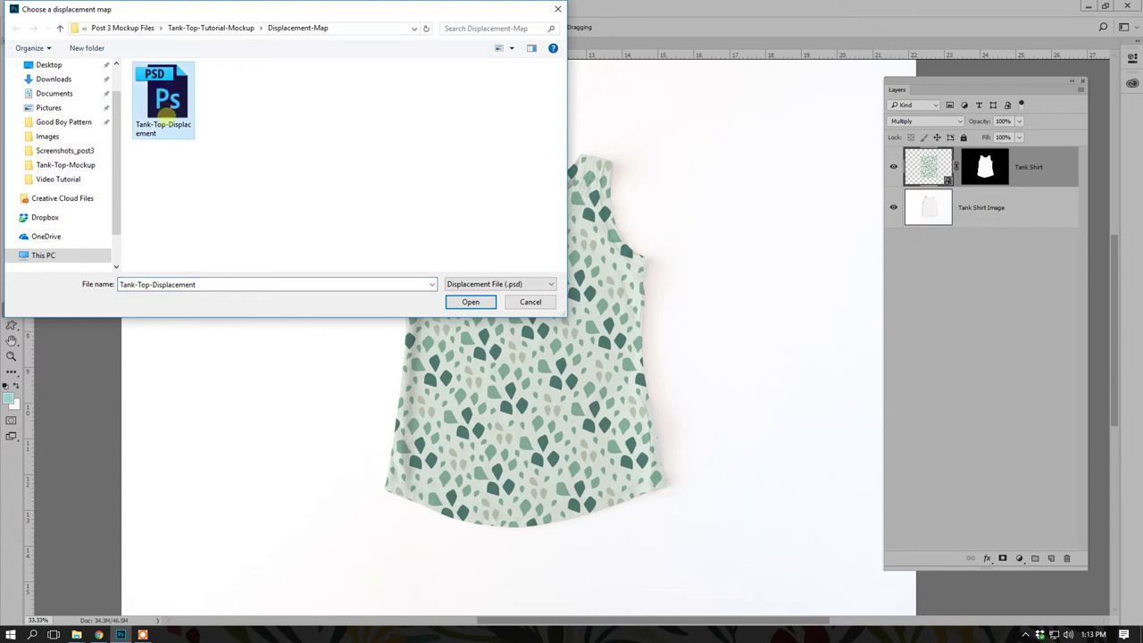
{"action": "left_click", "coordinate": [471, 302]}
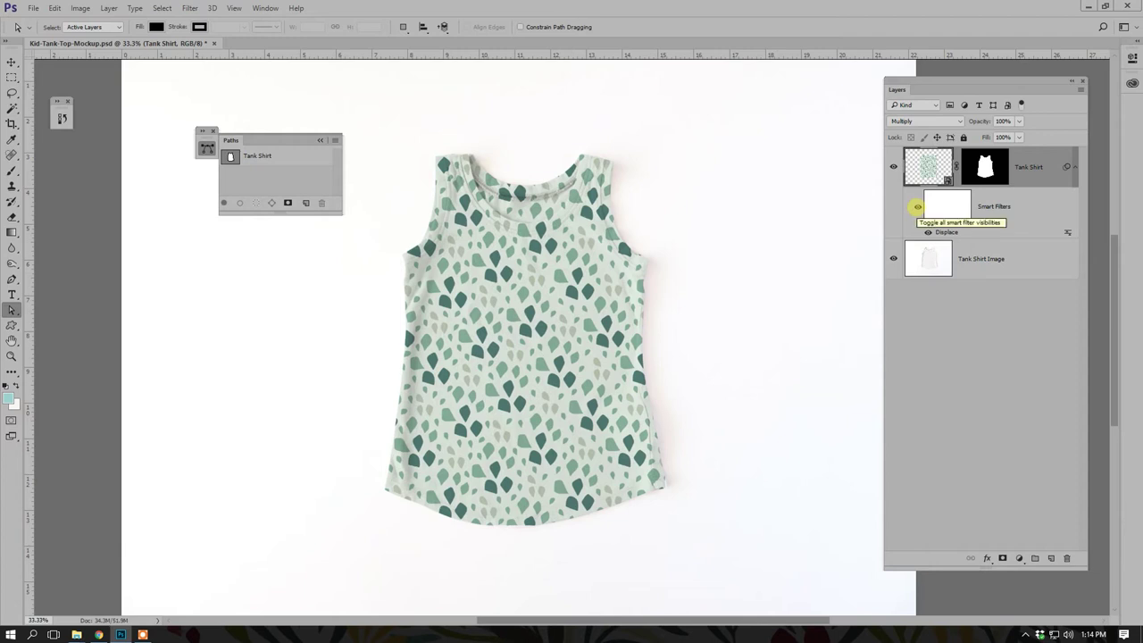
Compare the shirt with its smart filters off and on, and examine the pattern's edges along the lower hem up close.
{"action": "left_click", "coordinate": [917, 206]}
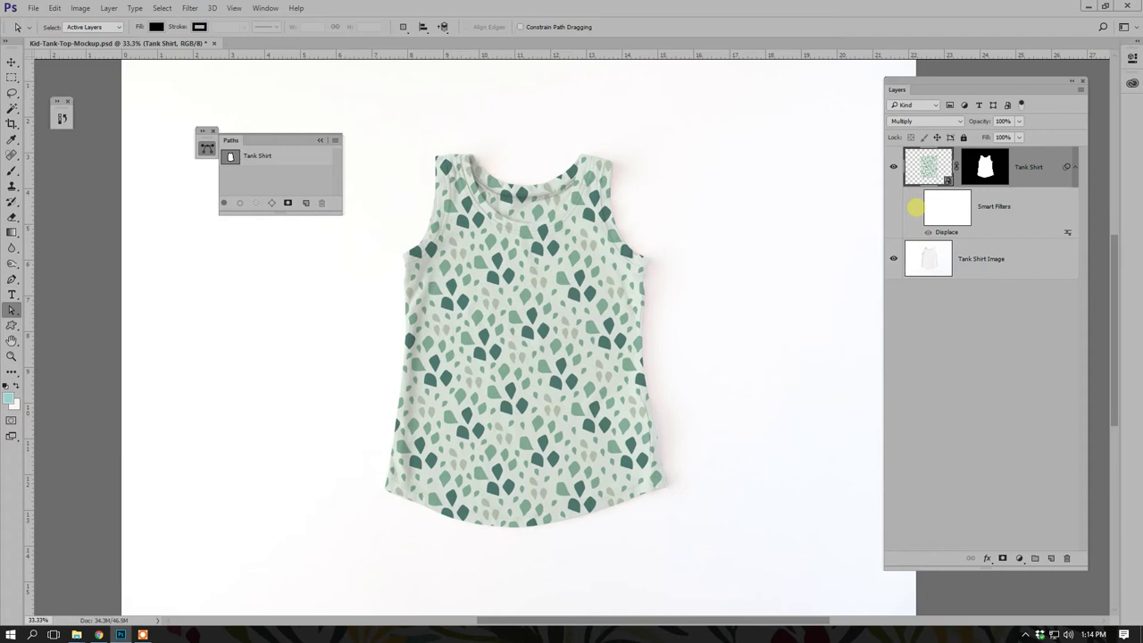
{"action": "left_click", "coordinate": [916, 207]}
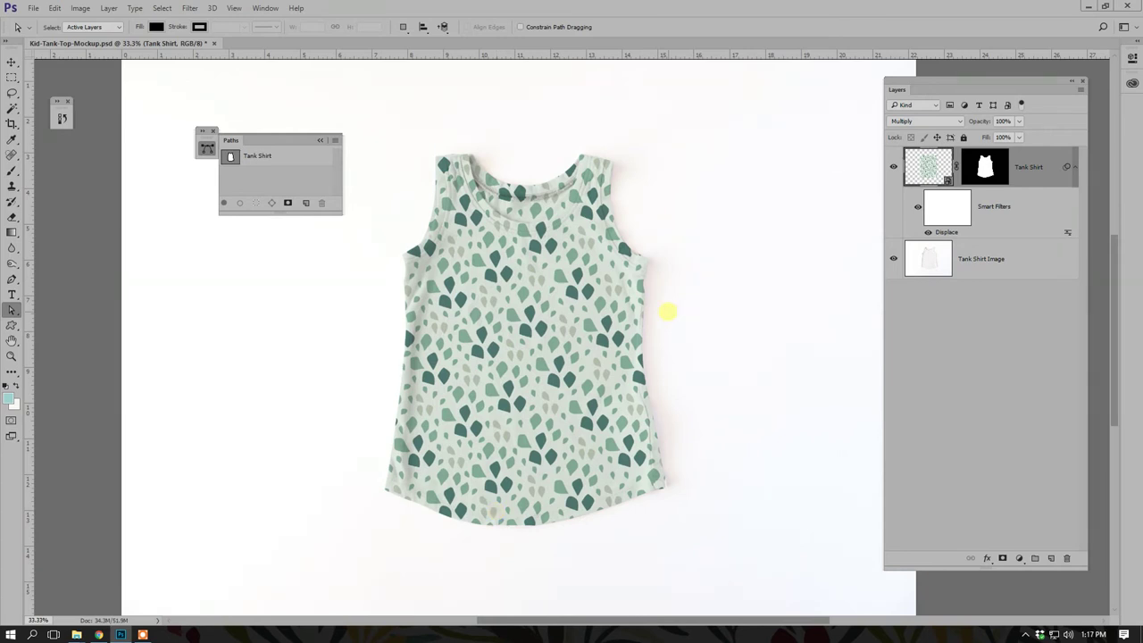
{"action": "left_click", "coordinate": [12, 356]}
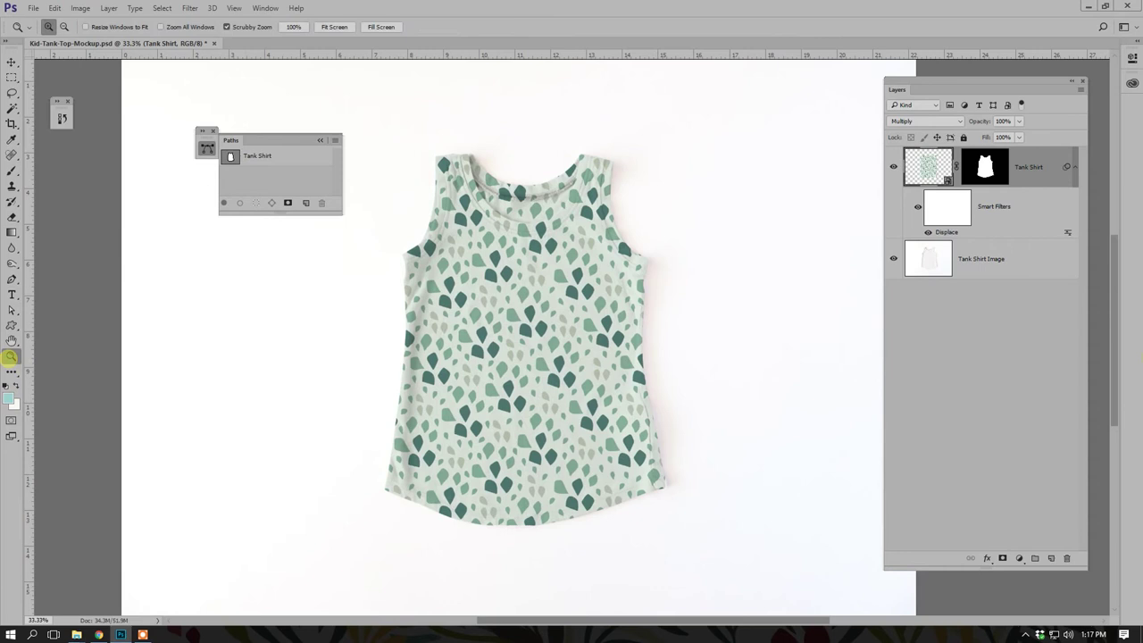
{"action": "left_click", "coordinate": [621, 493]}
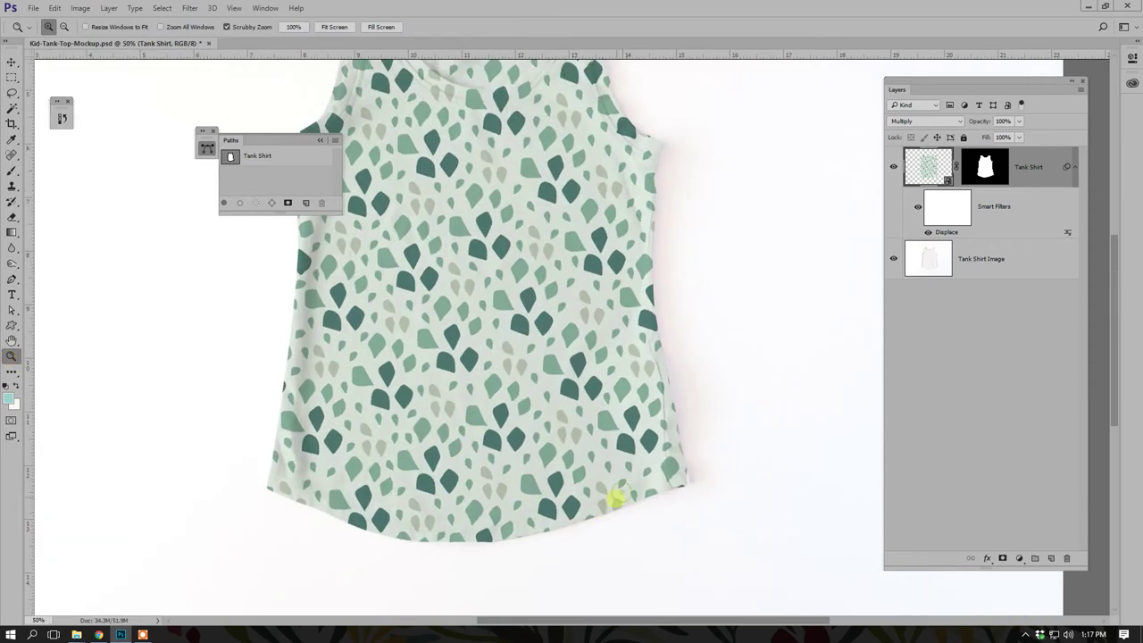
{"action": "left_click", "coordinate": [543, 511]}
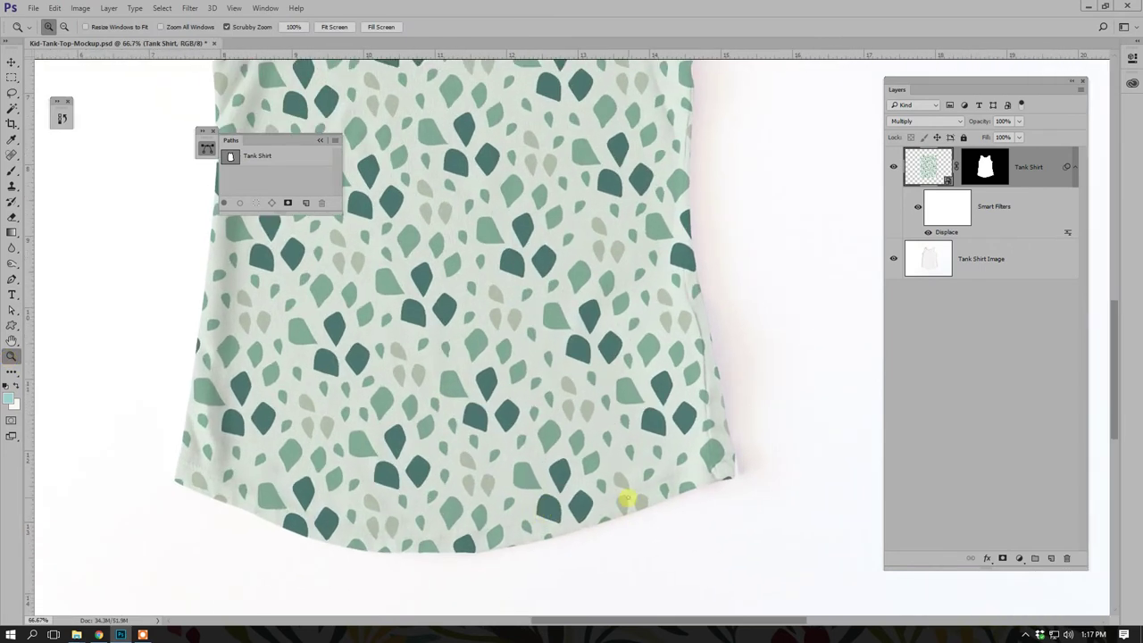
{"action": "left_click", "coordinate": [622, 500]}
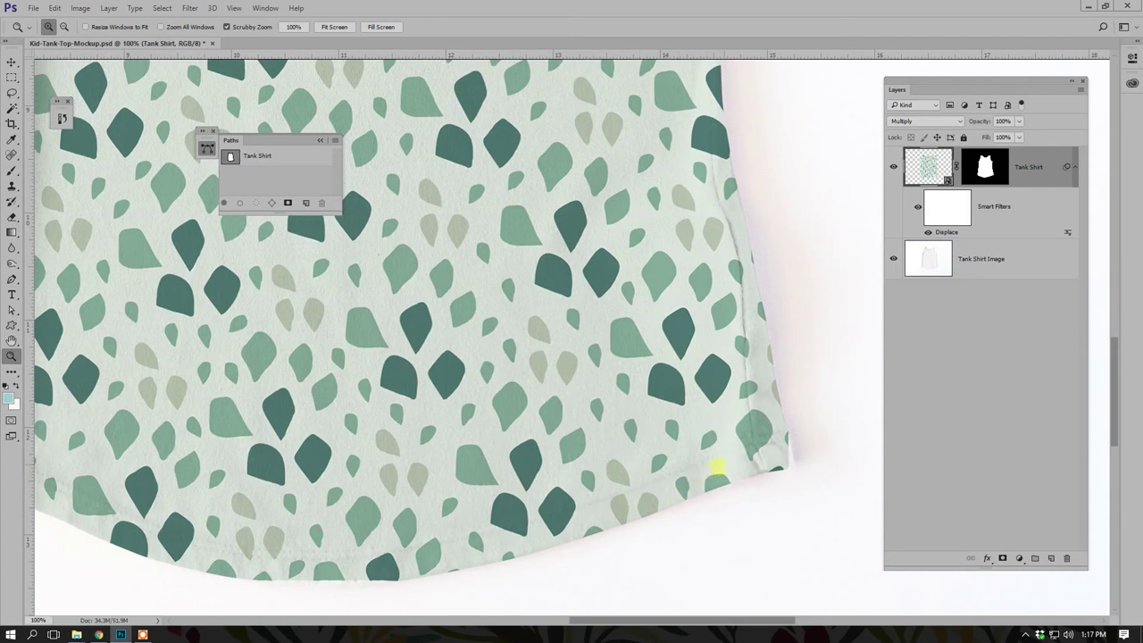
{"action": "left_click", "coordinate": [750, 458]}
{"action": "left_click_drag", "start_coordinate": [759, 480], "coordinate": [558, 405]}
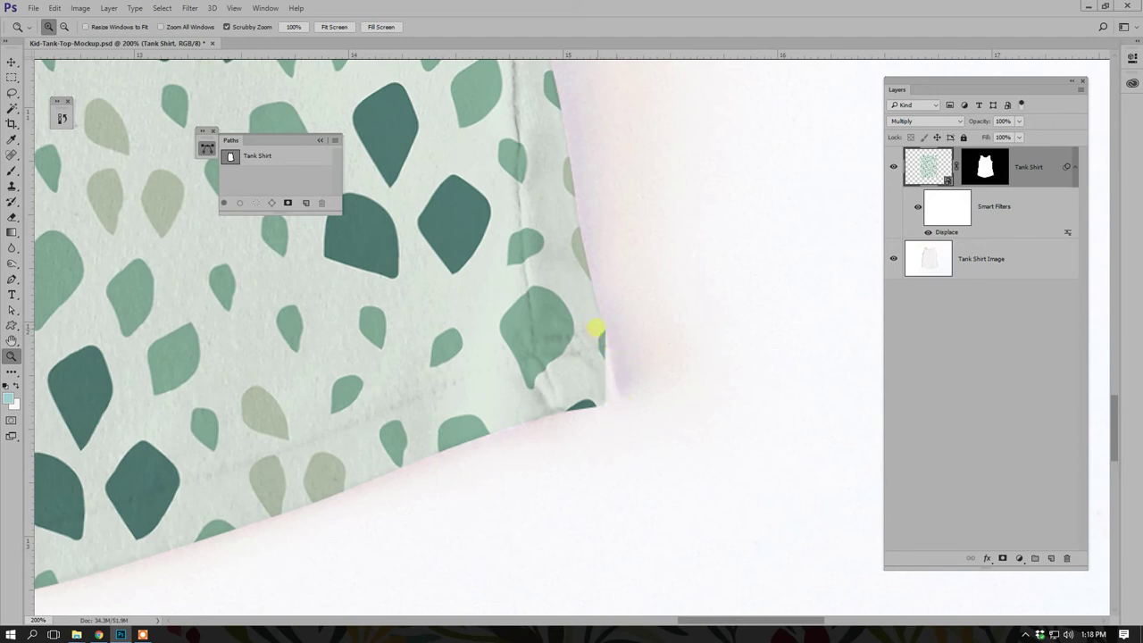
{"action": "scroll", "coordinate": [541, 396], "scroll_direction": "left", "scroll_amount": 5}
{"action": "scroll", "coordinate": [467, 396], "scroll_direction": "down", "scroll_amount": 3}
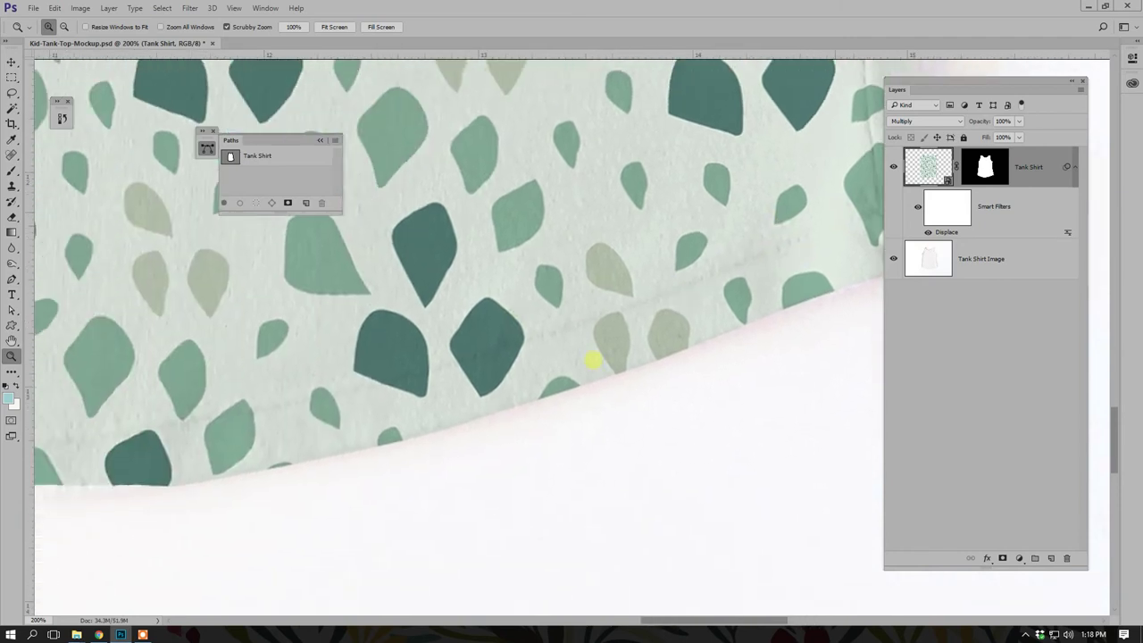
{"action": "scroll", "coordinate": [471, 382], "scroll_direction": "left", "scroll_amount": 5}
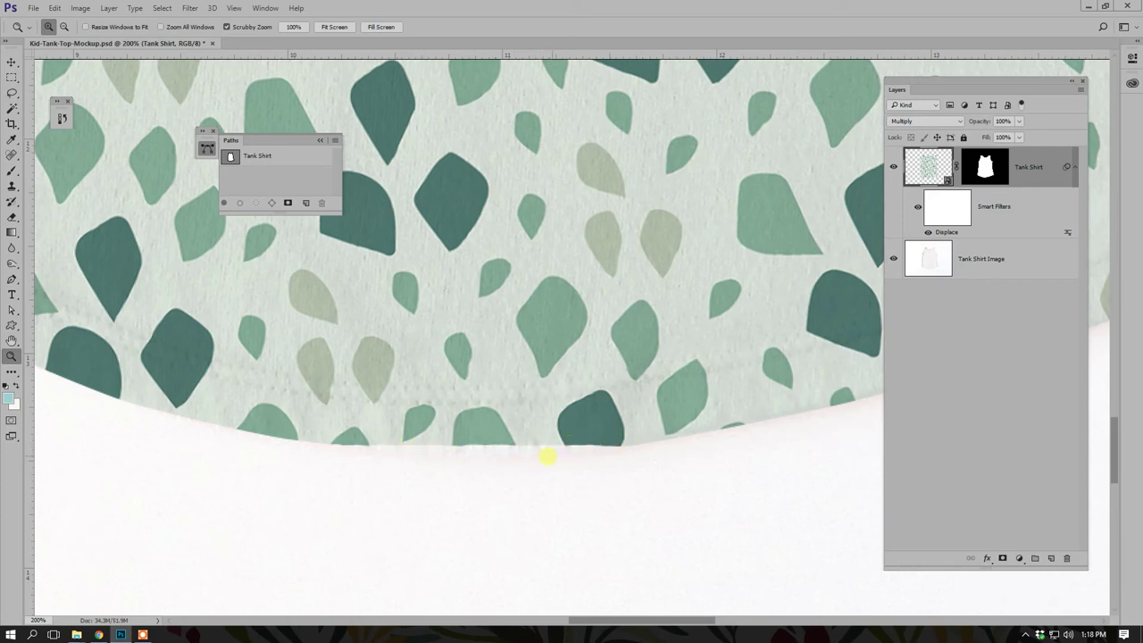
{"action": "left_click_drag", "start_coordinate": [693, 321], "coordinate": [307, 408]}
{"action": "left_click_drag", "start_coordinate": [546, 289], "coordinate": [311, 358]}
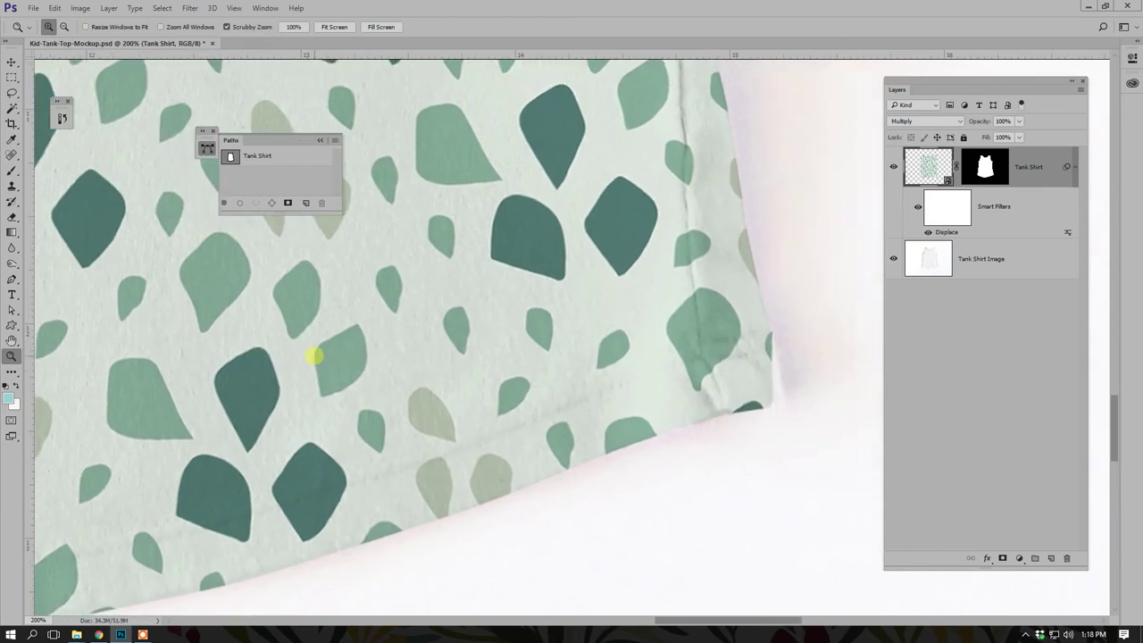
{"action": "left_click", "coordinate": [474, 342], "text": "alt"}
{"action": "left_click", "coordinate": [433, 317], "text": "alt"}
{"action": "left_click_drag", "start_coordinate": [390, 299], "coordinate": [586, 340]}
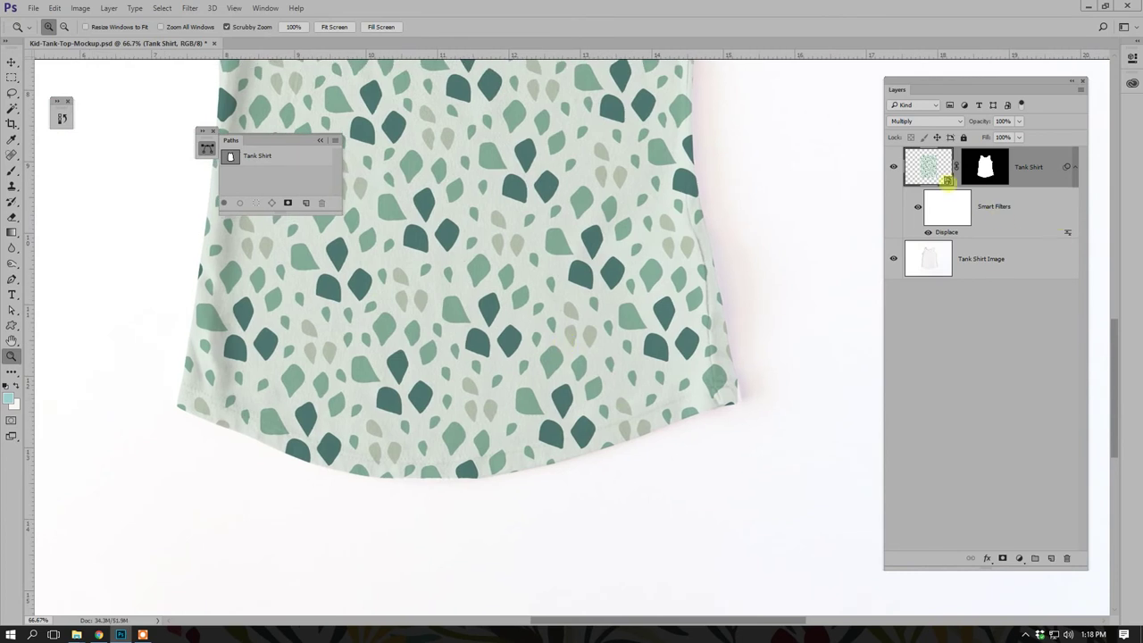
Enlarge the canvas of the Tank Shirt smart object to 9 by 11 inches, and close Tank Shirt.psb with its changes saved.
{"action": "double_click", "coordinate": [947, 179]}
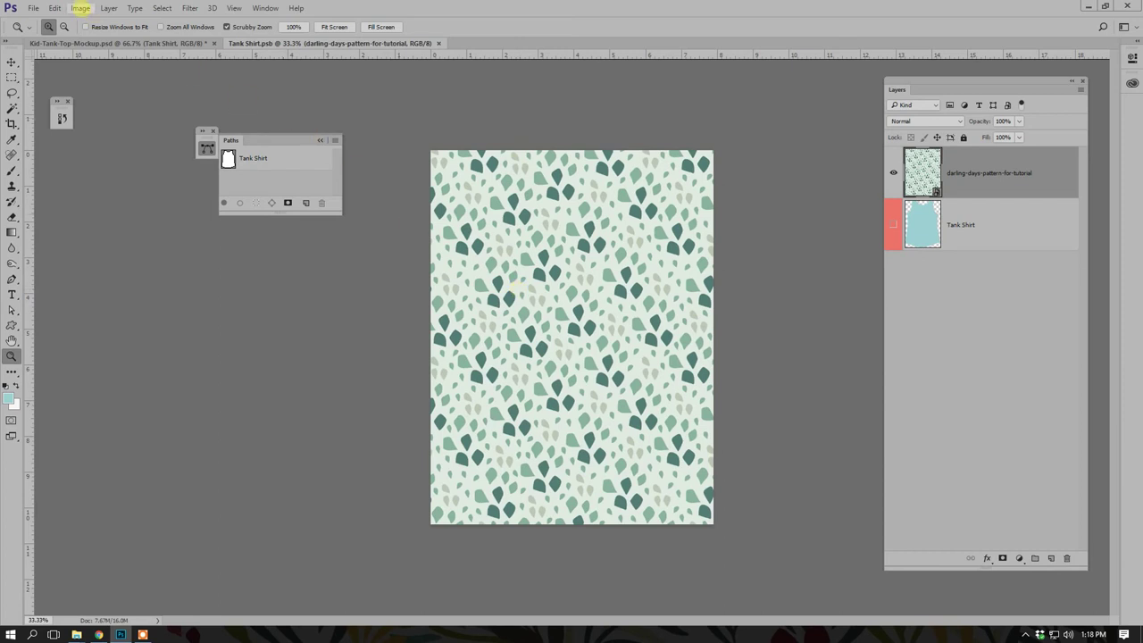
{"action": "left_click", "coordinate": [80, 8]}
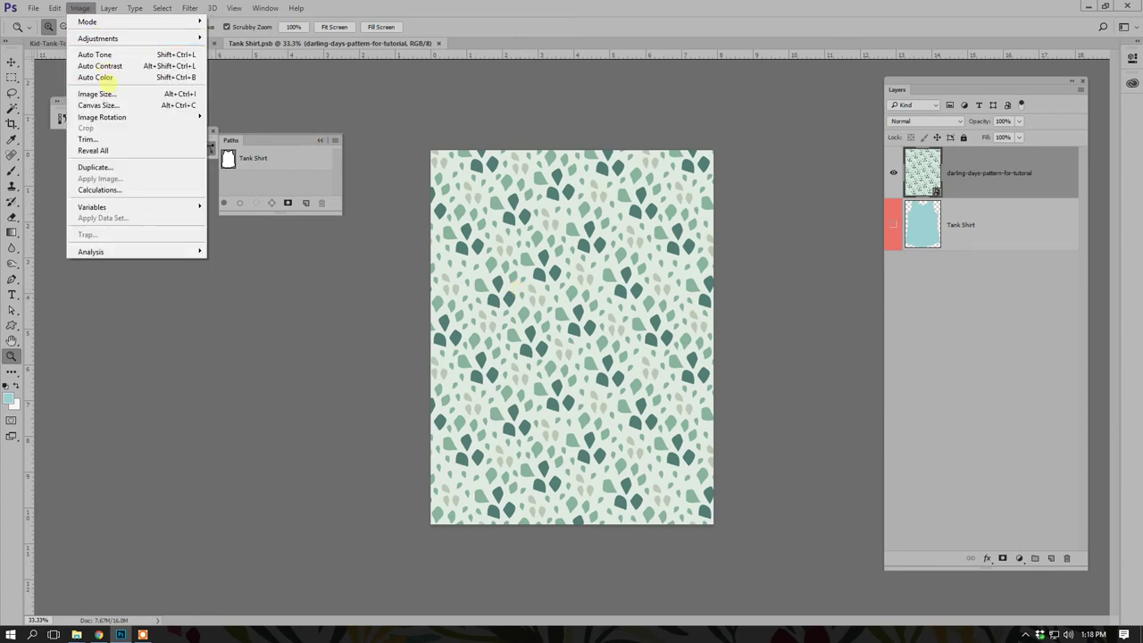
{"action": "left_click", "coordinate": [107, 104]}
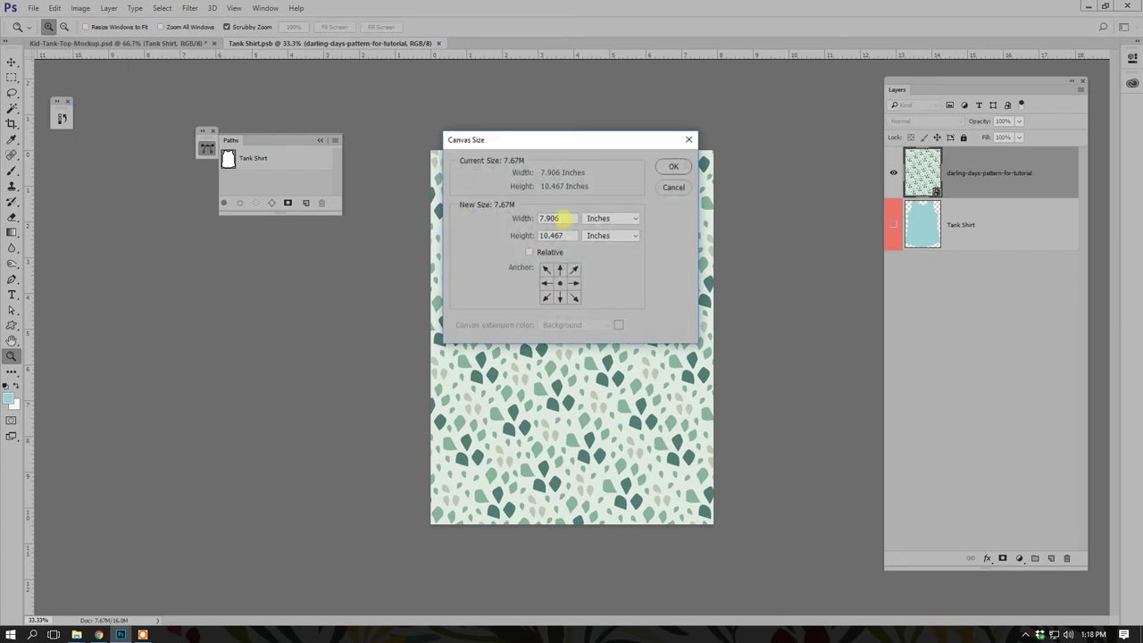
{"action": "double_click", "coordinate": [532, 218]}
{"action": "type", "text": "9"}
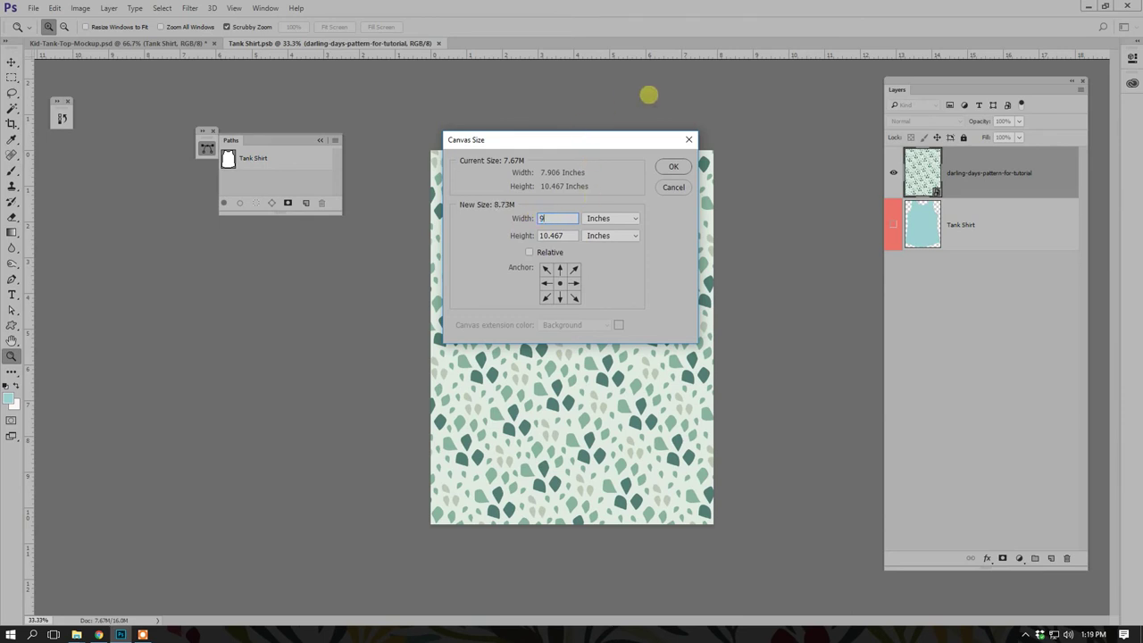
{"action": "double_click", "coordinate": [552, 236]}
{"action": "left_click_drag", "start_coordinate": [555, 235], "coordinate": [541, 236]}
{"action": "type", "text": "11"}
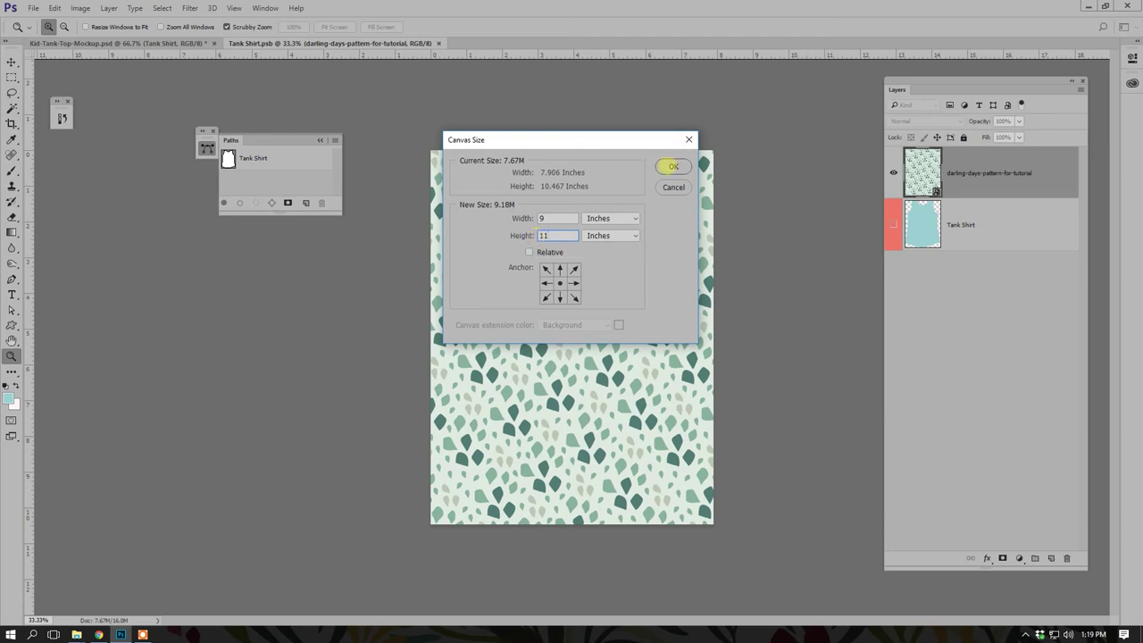
{"action": "left_click", "coordinate": [674, 166]}
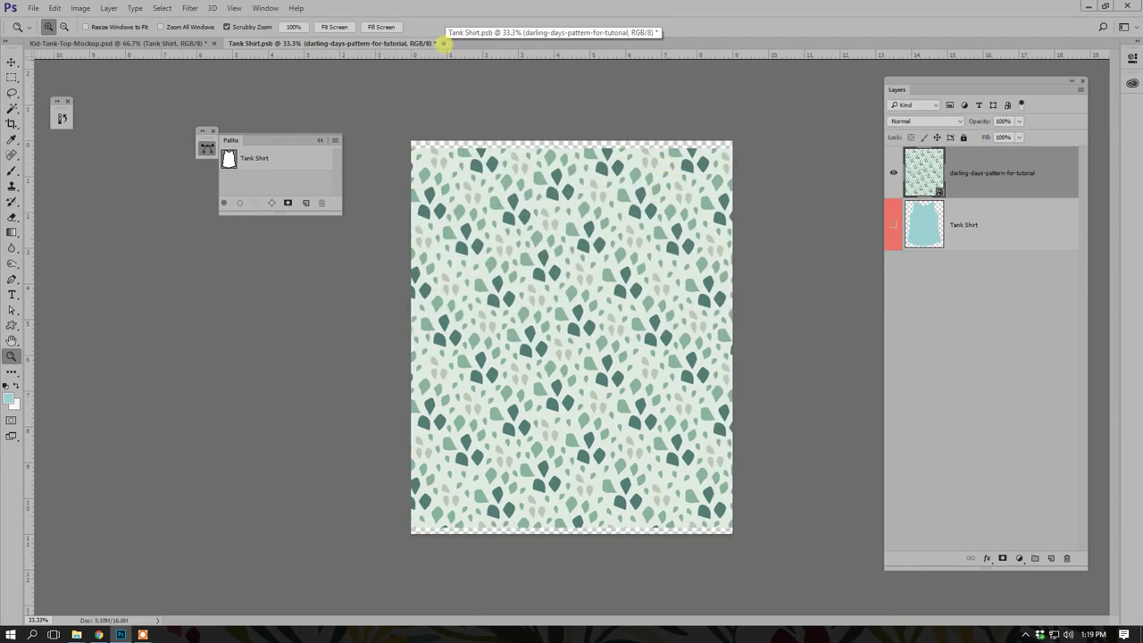
{"action": "left_click", "coordinate": [444, 43]}
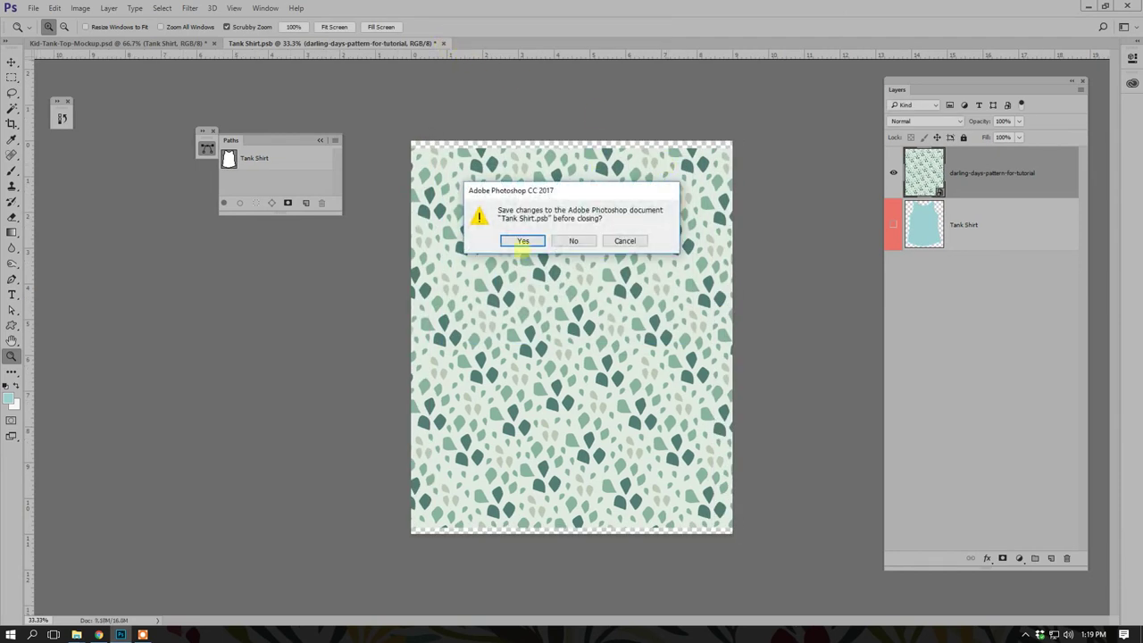
{"action": "left_click", "coordinate": [510, 239]}
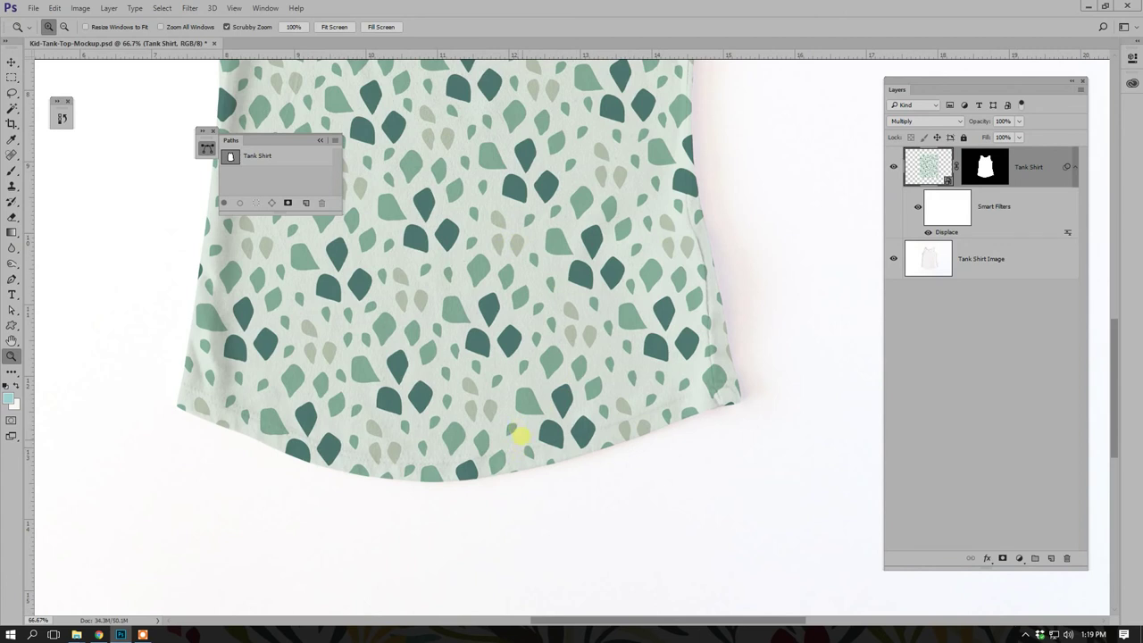
Examine the pattern's coverage along the shirt's lower hem and side corner up close, and view the whole shirt.
{"action": "left_click", "coordinate": [467, 471]}
{"action": "left_click", "coordinate": [467, 473]}
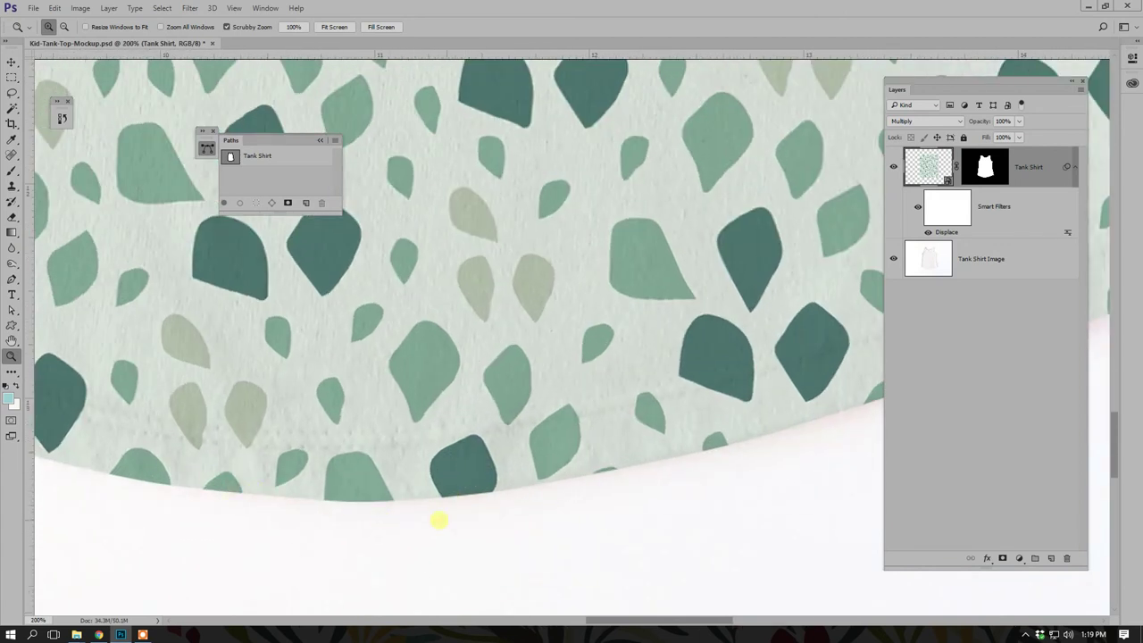
{"action": "scroll", "coordinate": [525, 434], "scroll_direction": "left", "scroll_amount": 3}
{"action": "scroll", "coordinate": [524, 434], "scroll_direction": "right", "scroll_amount": 10}
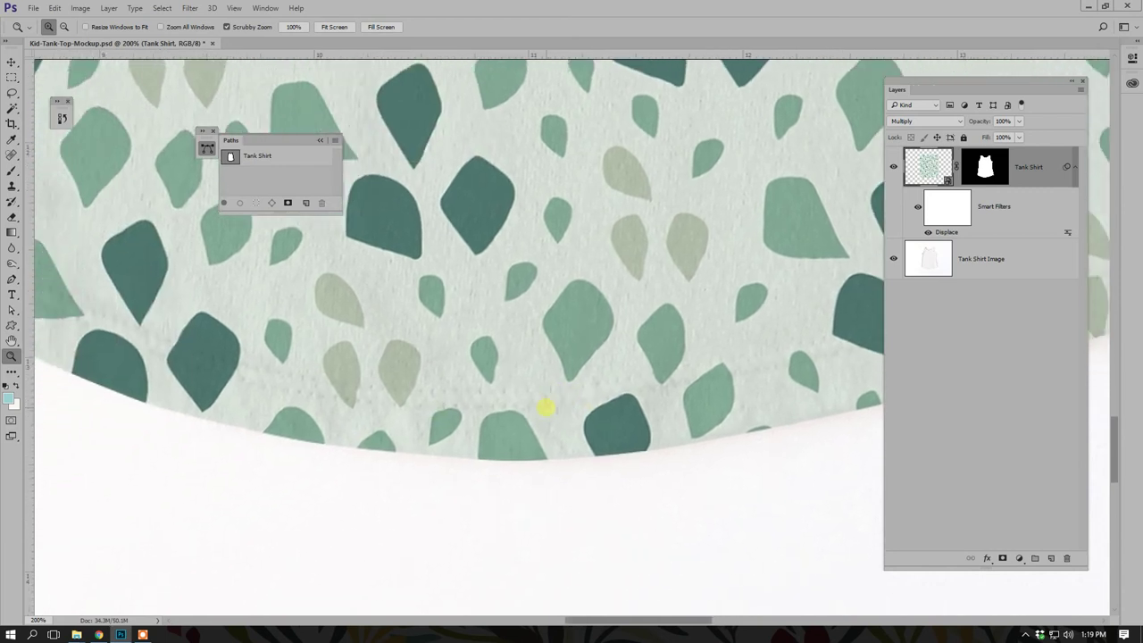
{"action": "scroll", "coordinate": [358, 446], "scroll_direction": "right", "scroll_amount": 3}
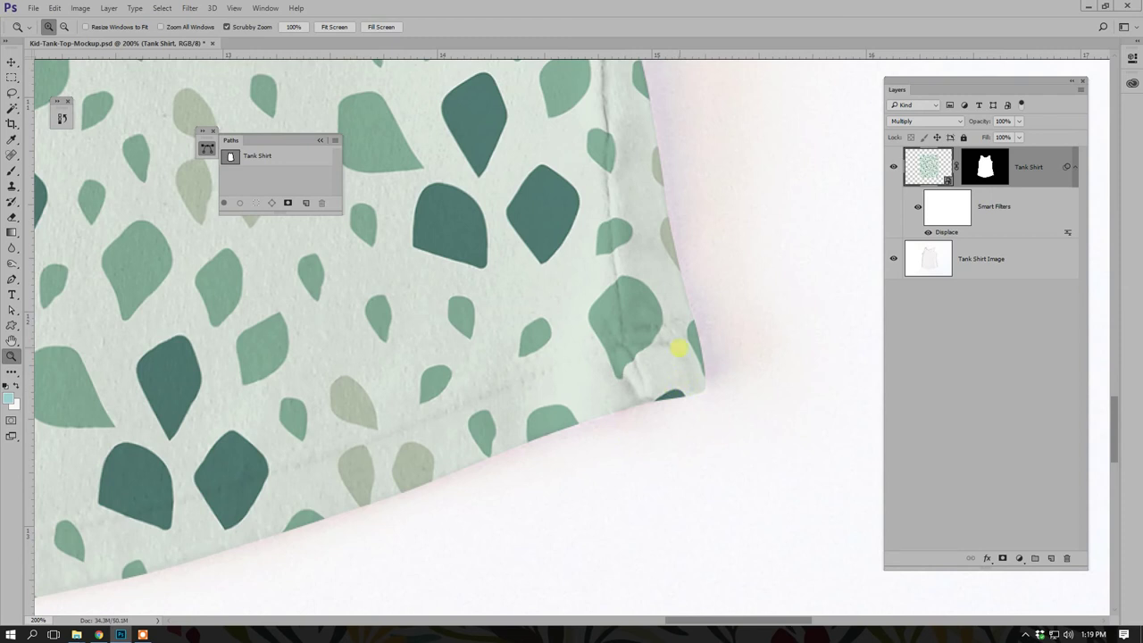
{"action": "left_click", "coordinate": [330, 334], "text": "alt"}
{"action": "left_click", "coordinate": [264, 305], "text": "alt"}
{"action": "left_click", "coordinate": [214, 280], "text": "alt"}
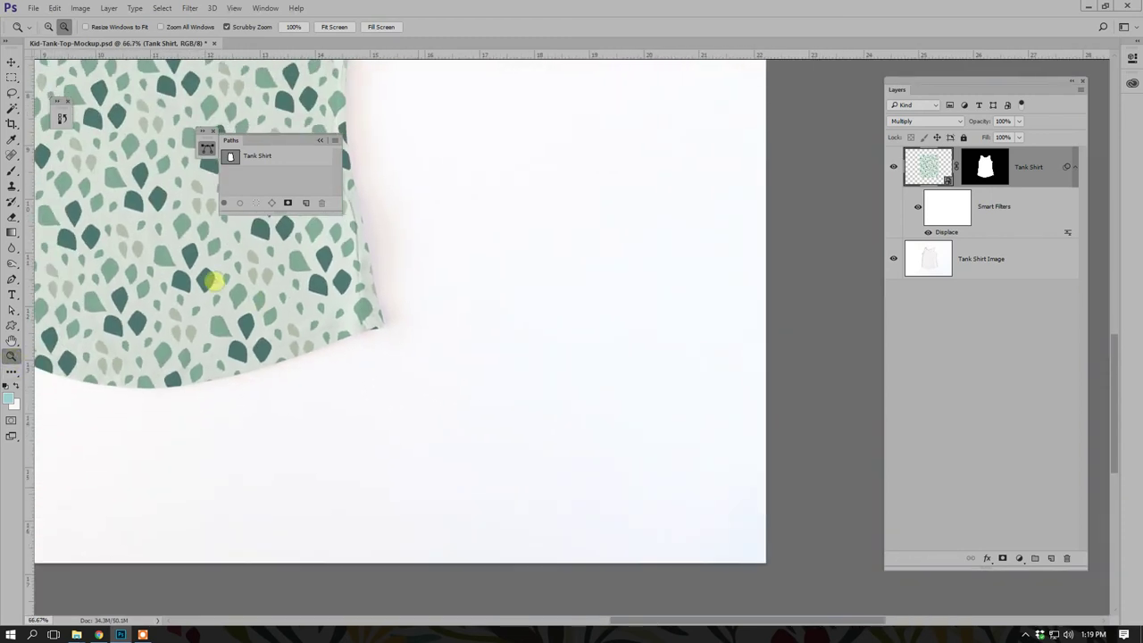
{"action": "left_click_drag", "start_coordinate": [192, 264], "coordinate": [534, 389]}
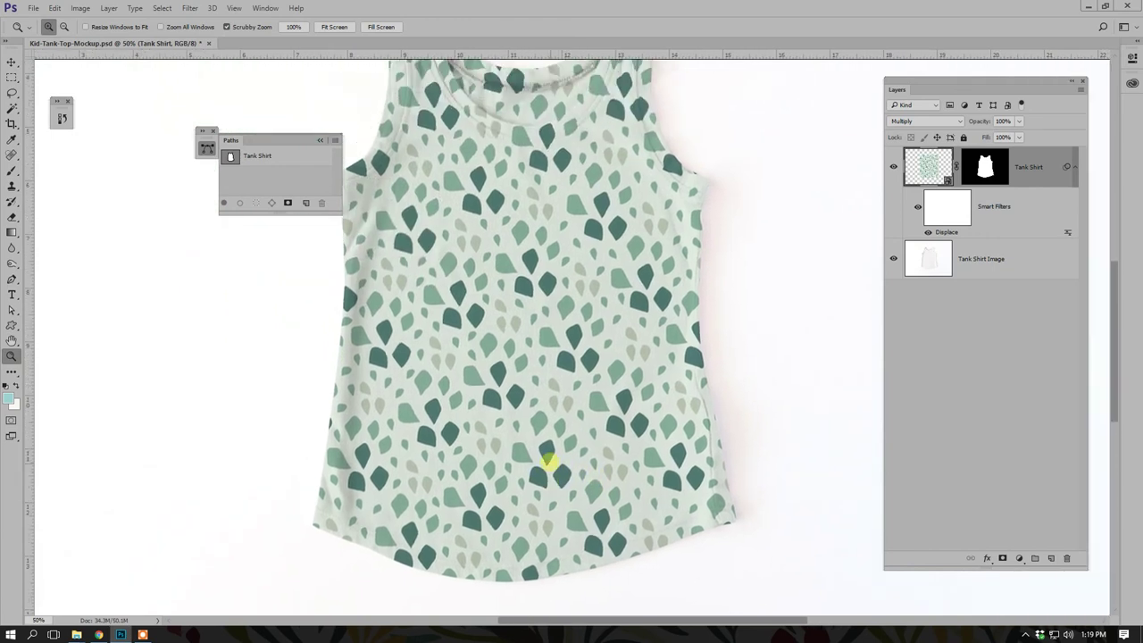
{"action": "left_click", "coordinate": [536, 384], "text": "alt"}
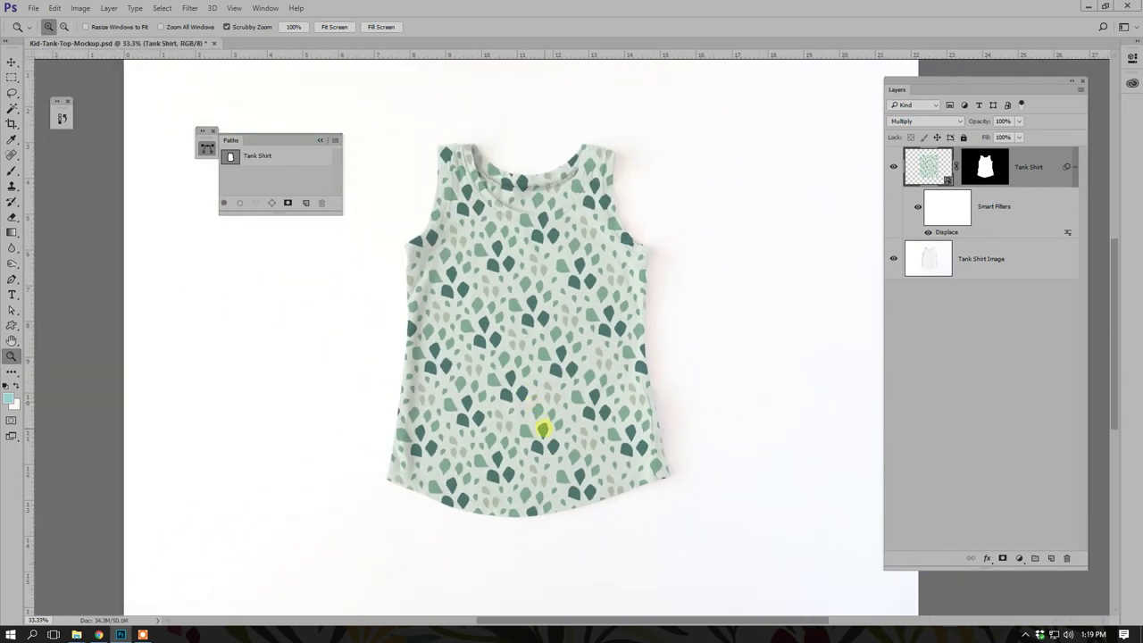
{"action": "left_click", "coordinate": [528, 424], "text": "alt"}
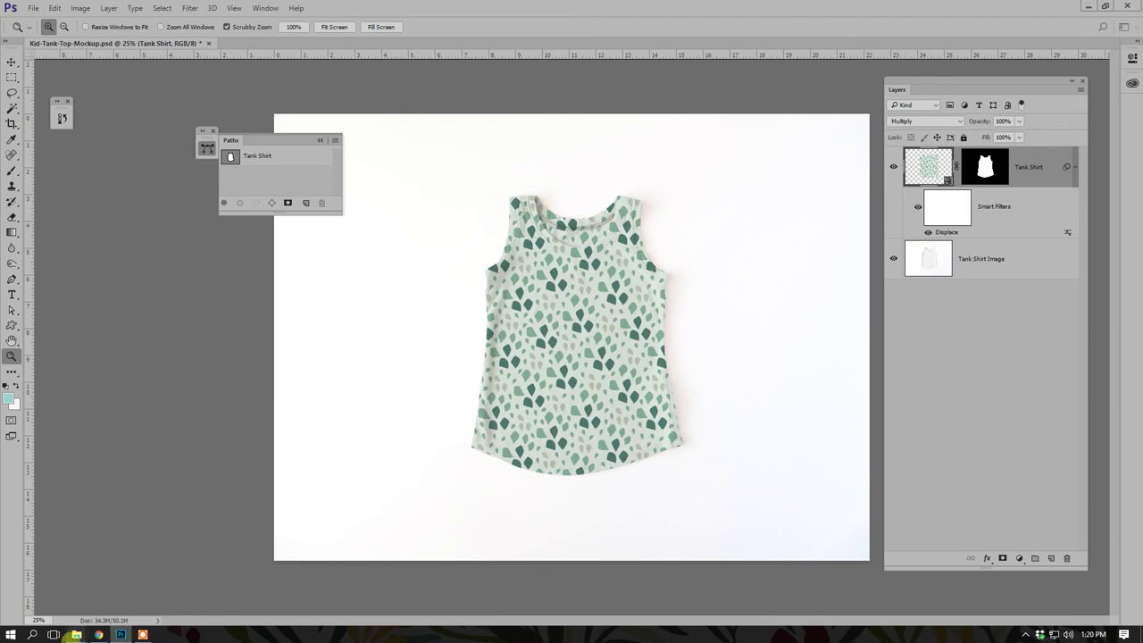
Open kid-tank-top-mockup-cutout from the Tank-Top-Mockup folder in File Explorer, and dismiss the offer to create a library from it.
{"action": "mouse_move", "coordinate": [76, 634]}
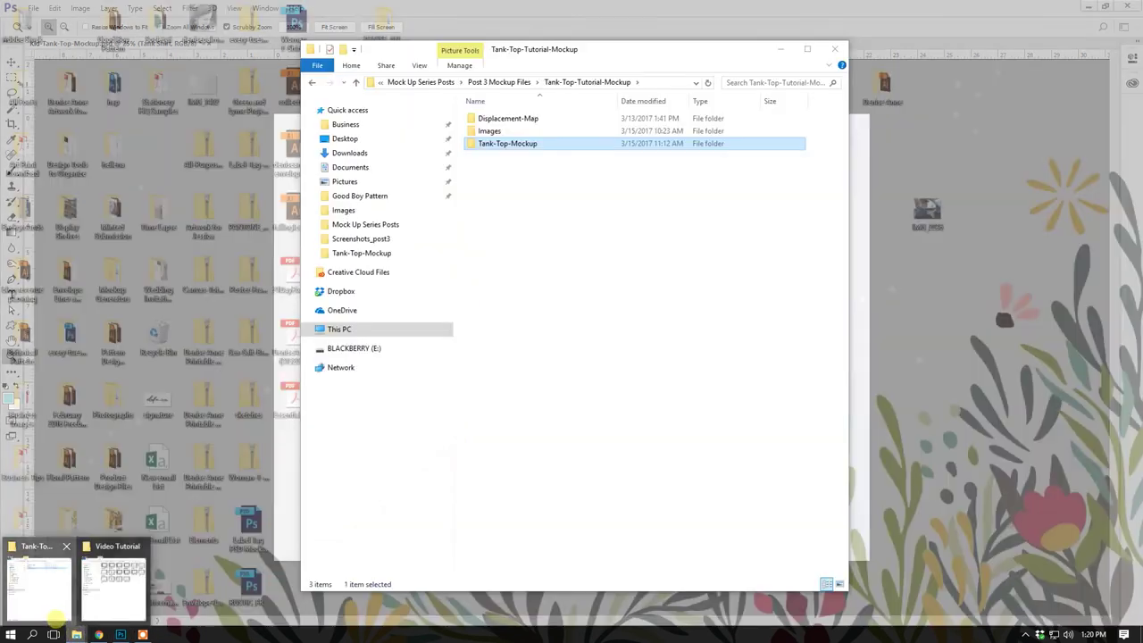
{"action": "left_click", "coordinate": [55, 618]}
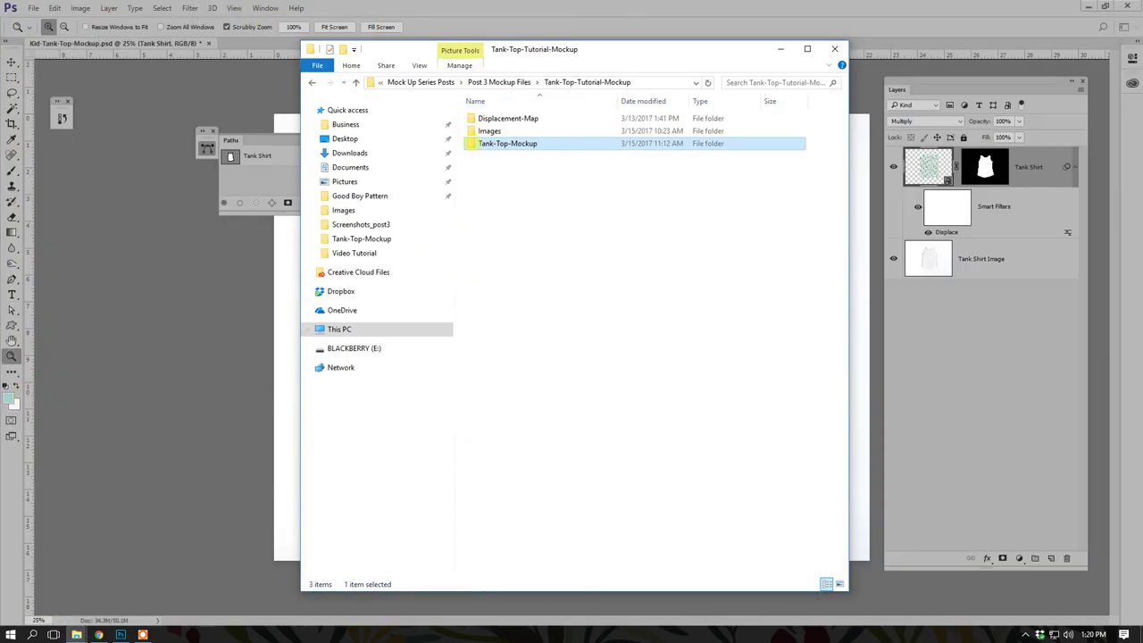
{"action": "double_click", "coordinate": [473, 143]}
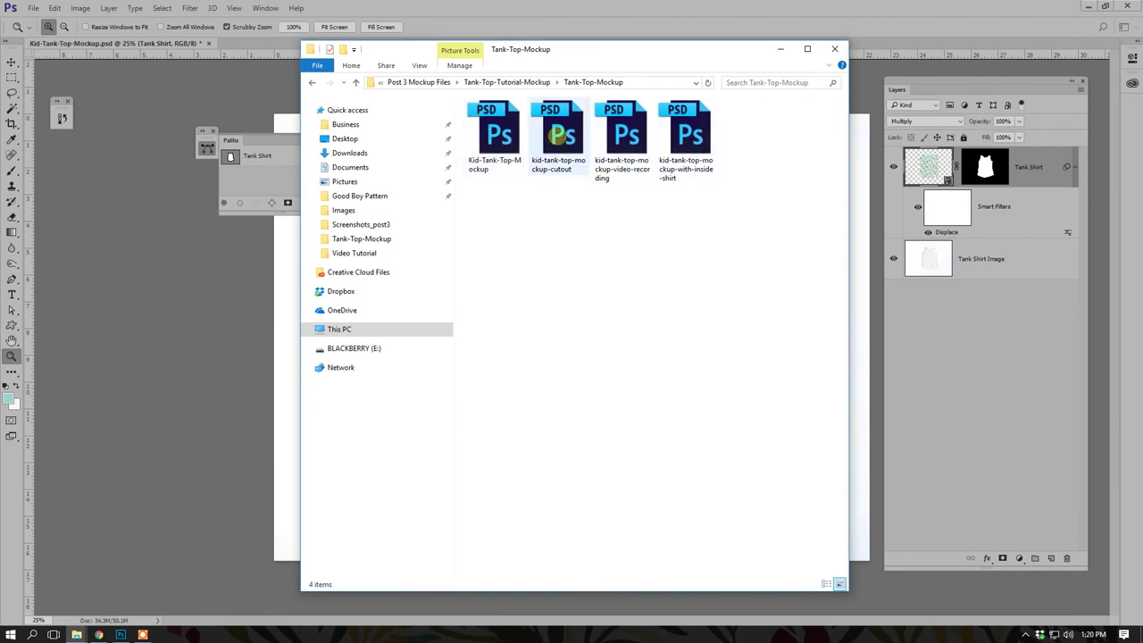
{"action": "left_click", "coordinate": [559, 134]}
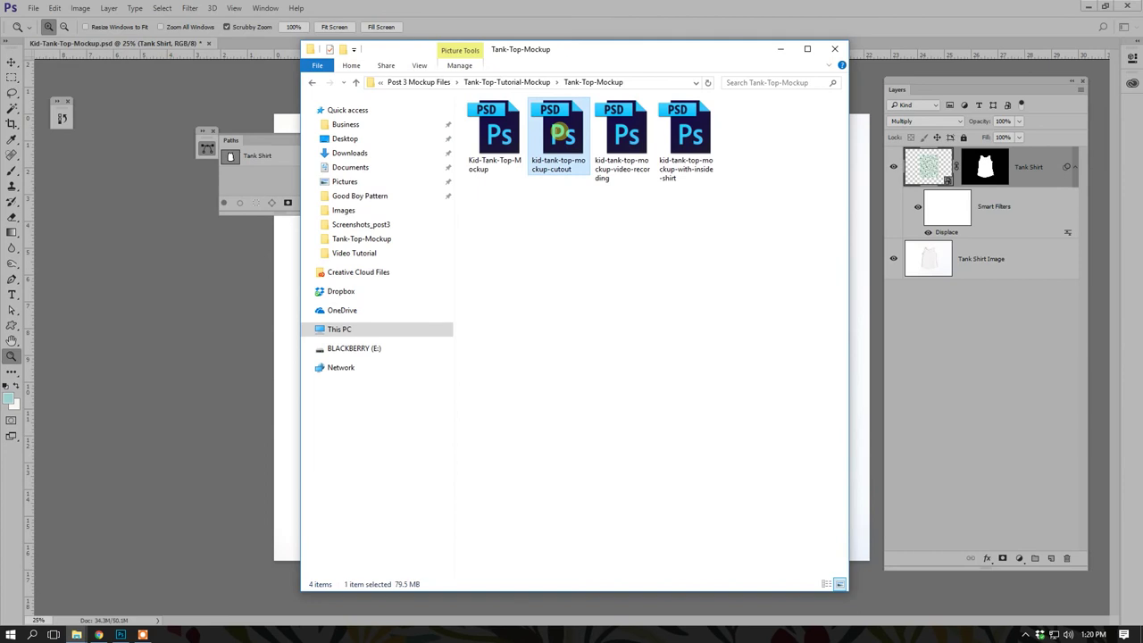
{"action": "double_click", "coordinate": [559, 134]}
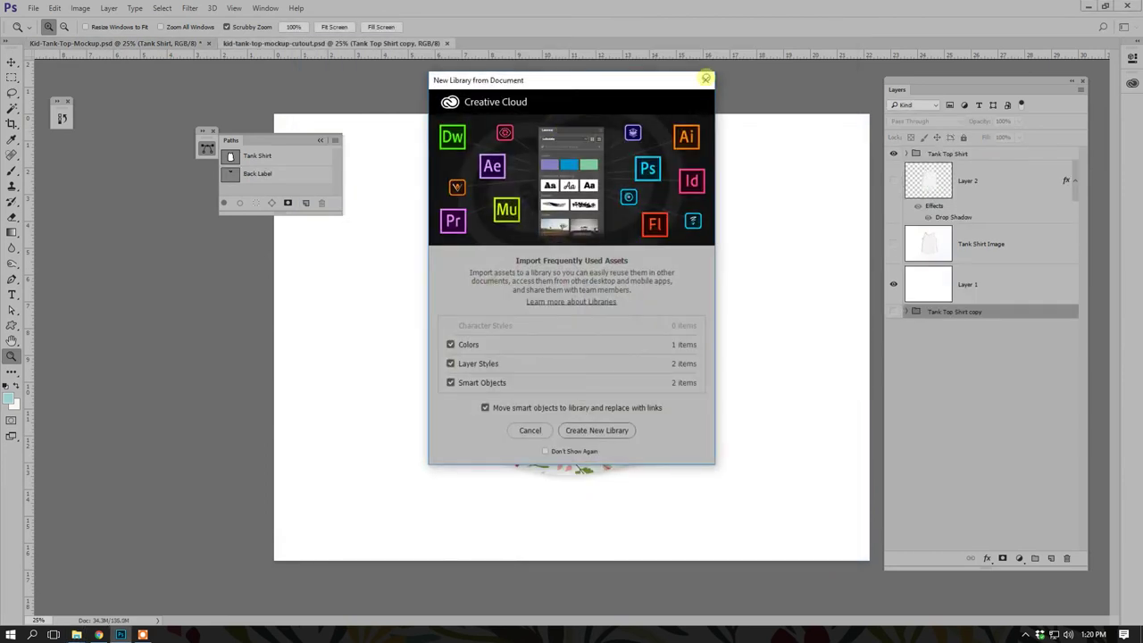
{"action": "left_click", "coordinate": [705, 79]}
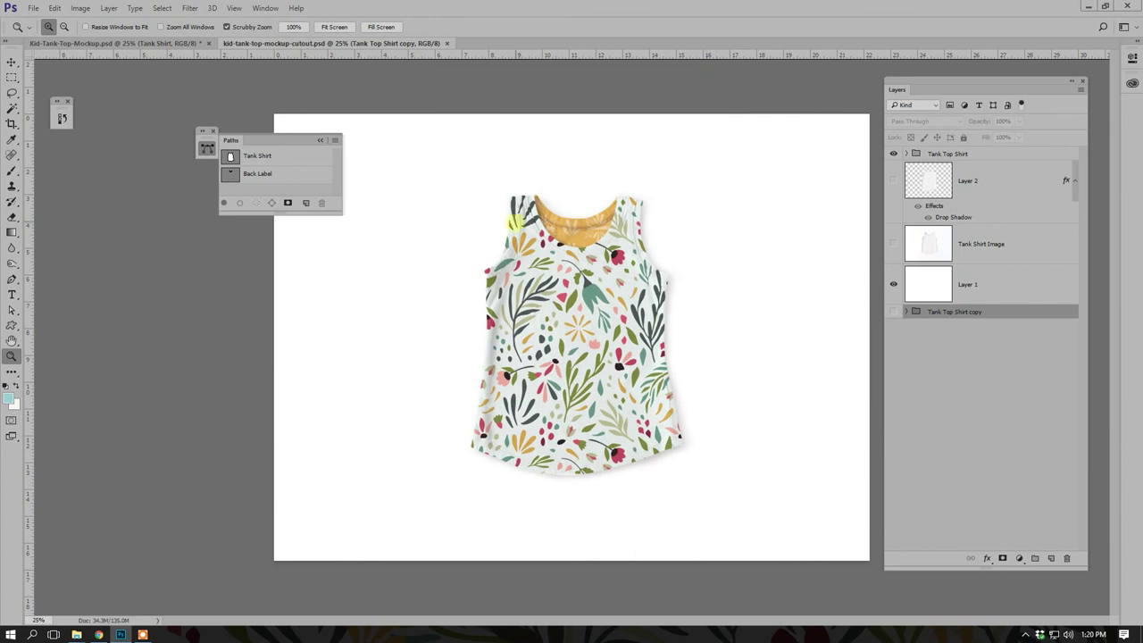